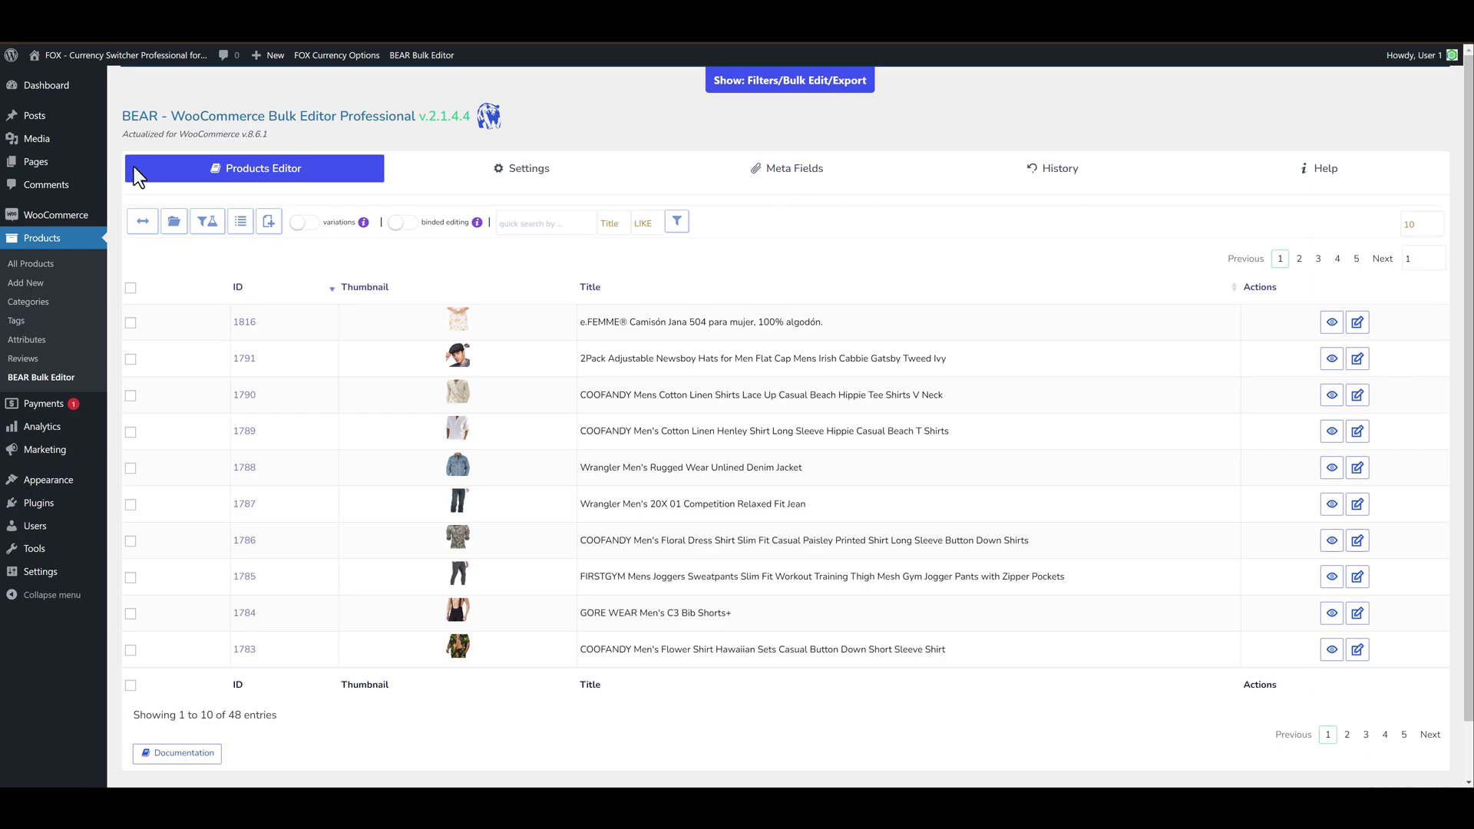
- In Settings, show all columns and switch on the Categories and Size columns
click(513, 172)
scroll(306, 514, down, 2)
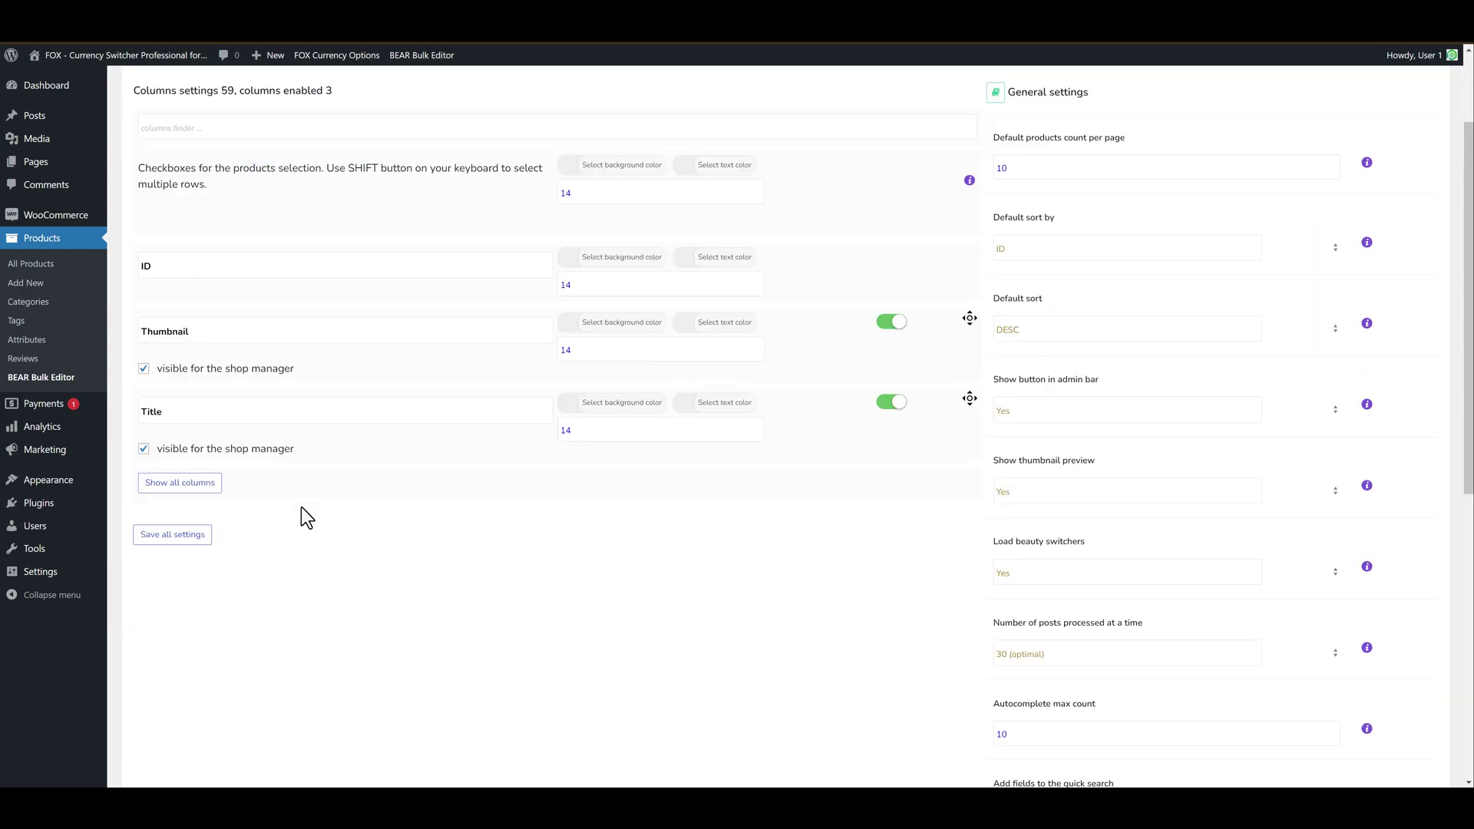
click(181, 483)
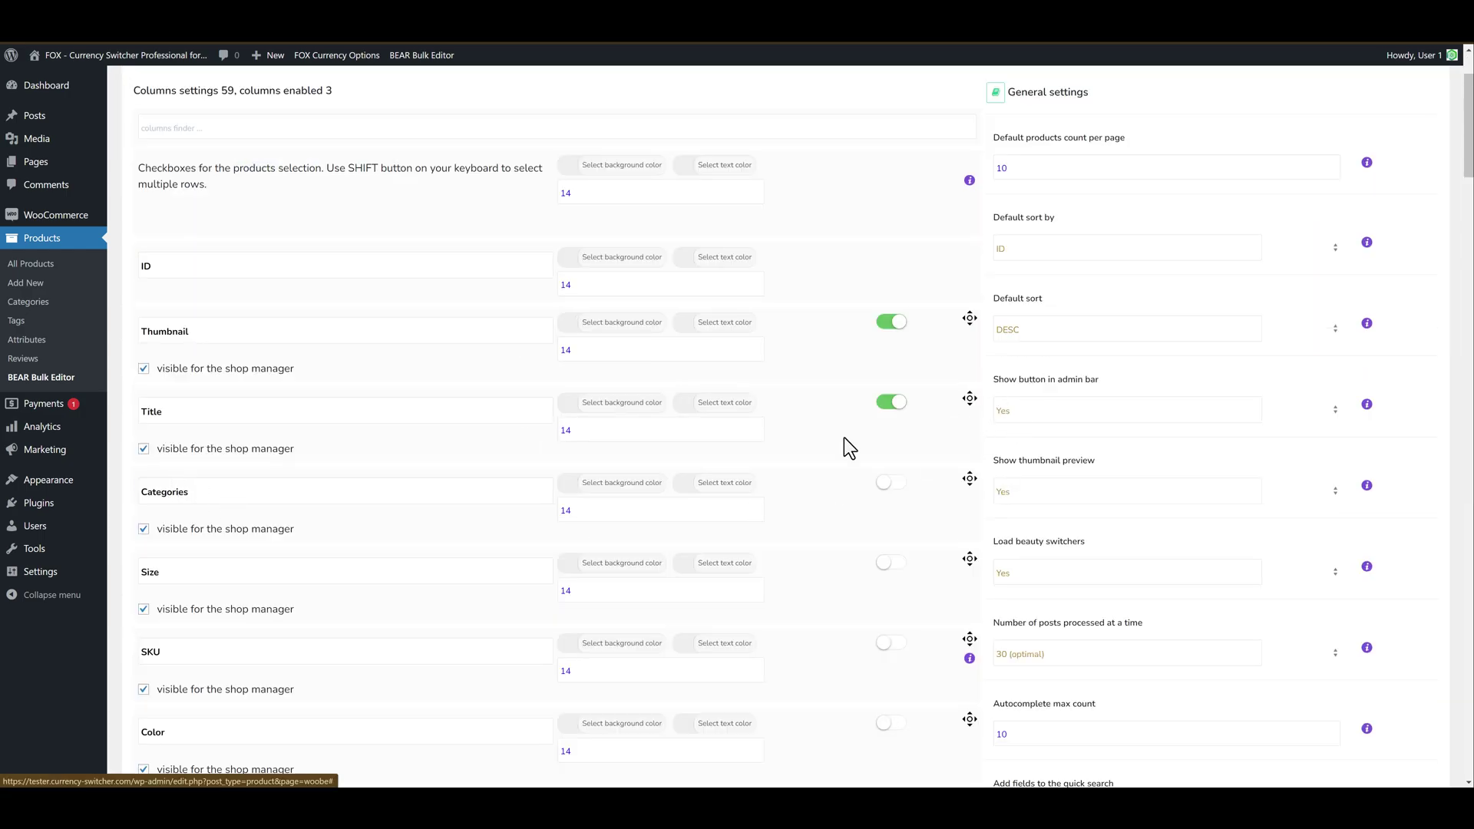
scroll(768, 459, down, 1)
scroll(799, 438, down, 1)
click(884, 349)
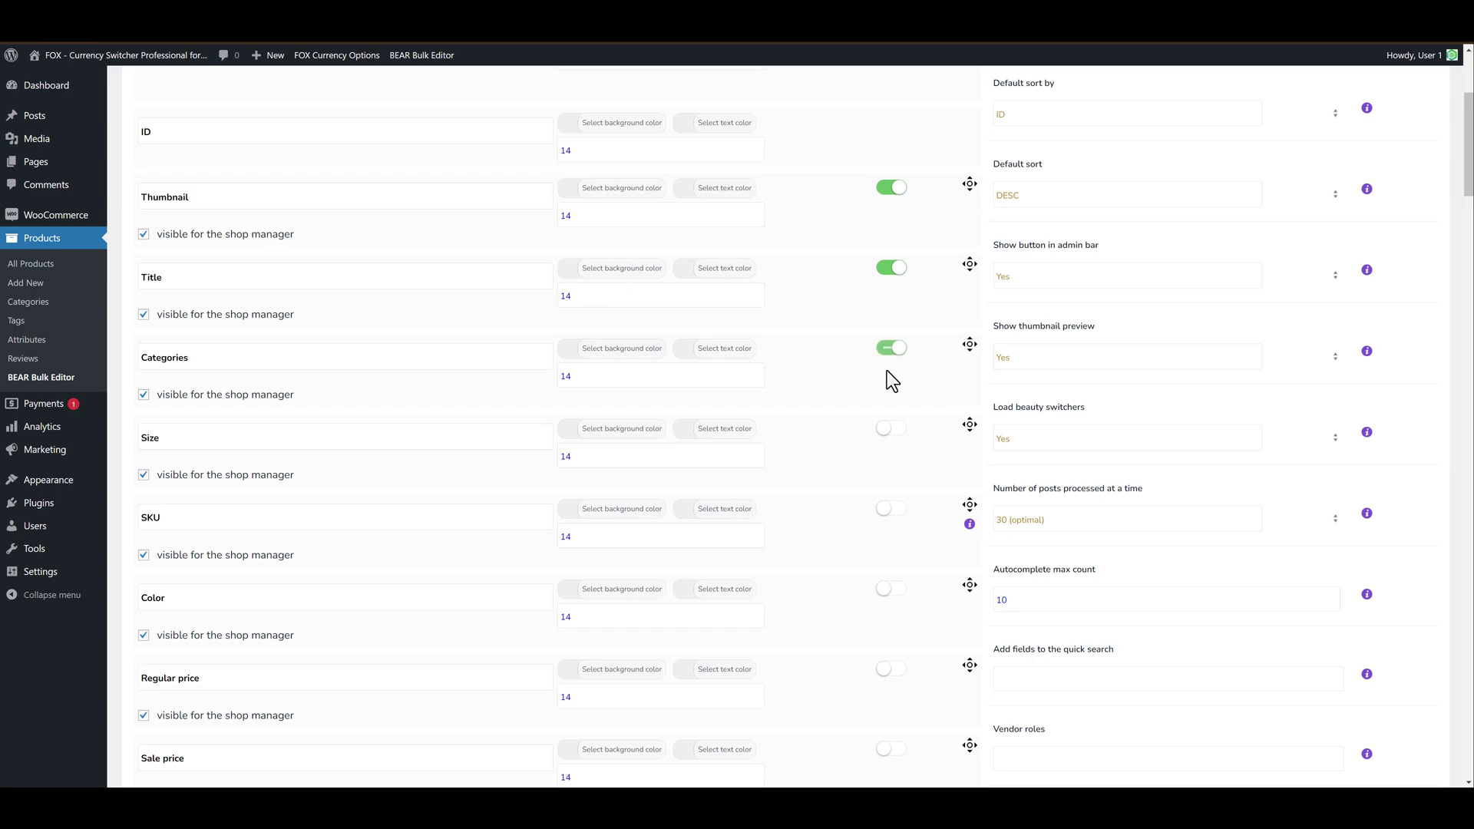
click(889, 428)
scroll(806, 530, up, 4)
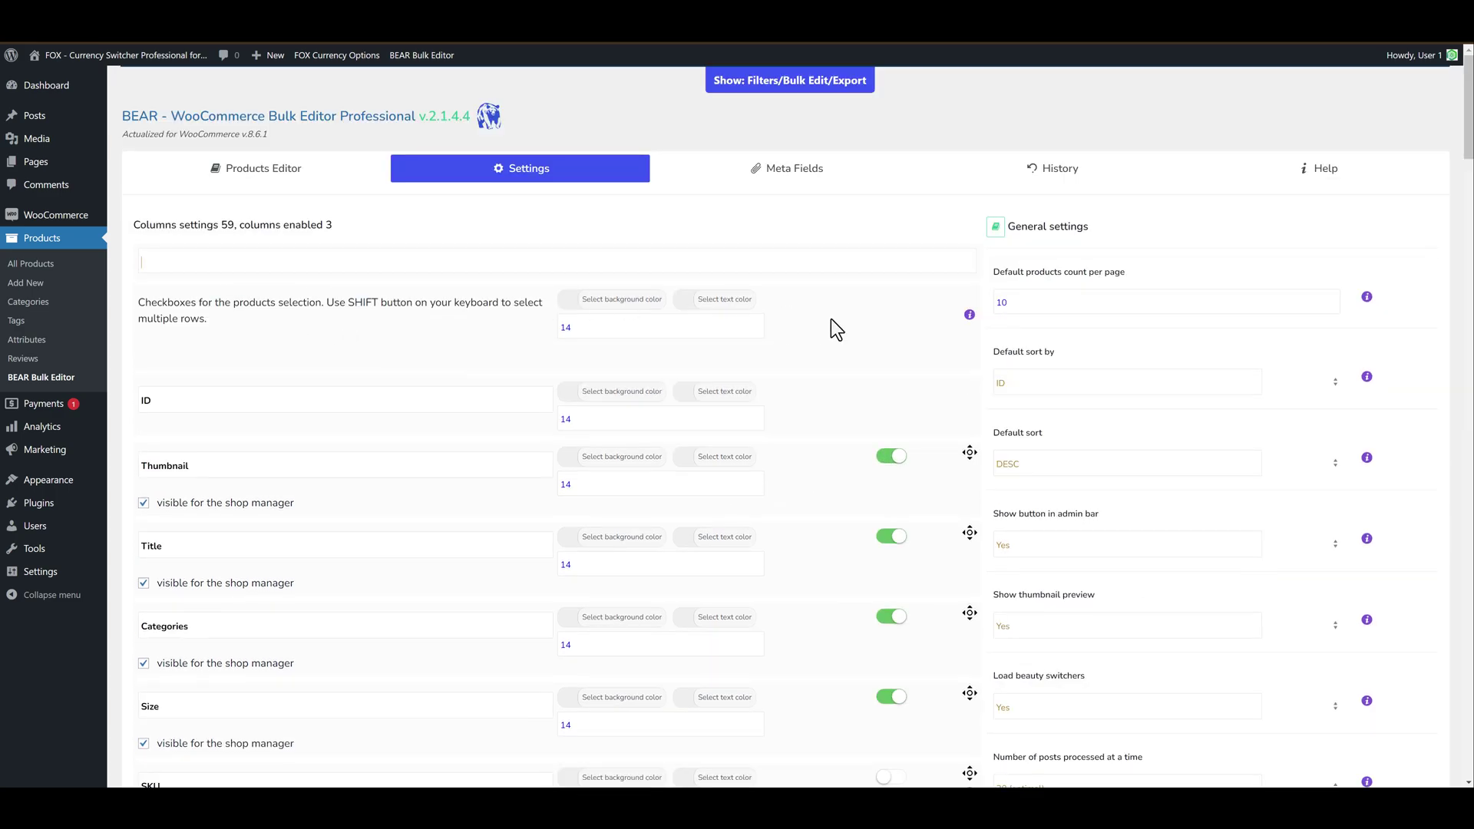
- Search for 'price', turn on the Regular price and Sale price columns, and save all settings
text(price)
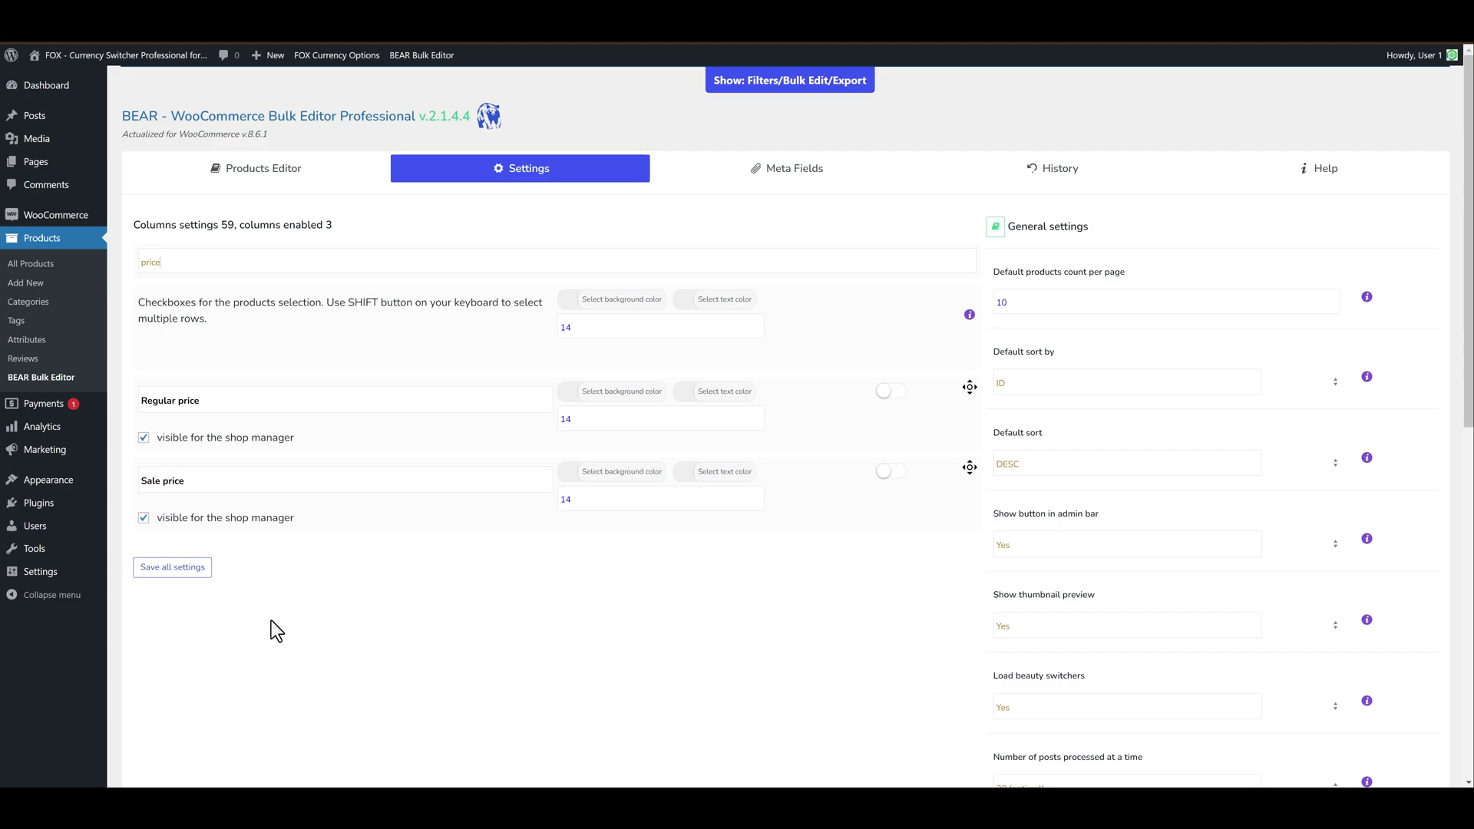
double_click(161, 263)
click(888, 394)
click(891, 471)
scroll(960, 607, down, 9)
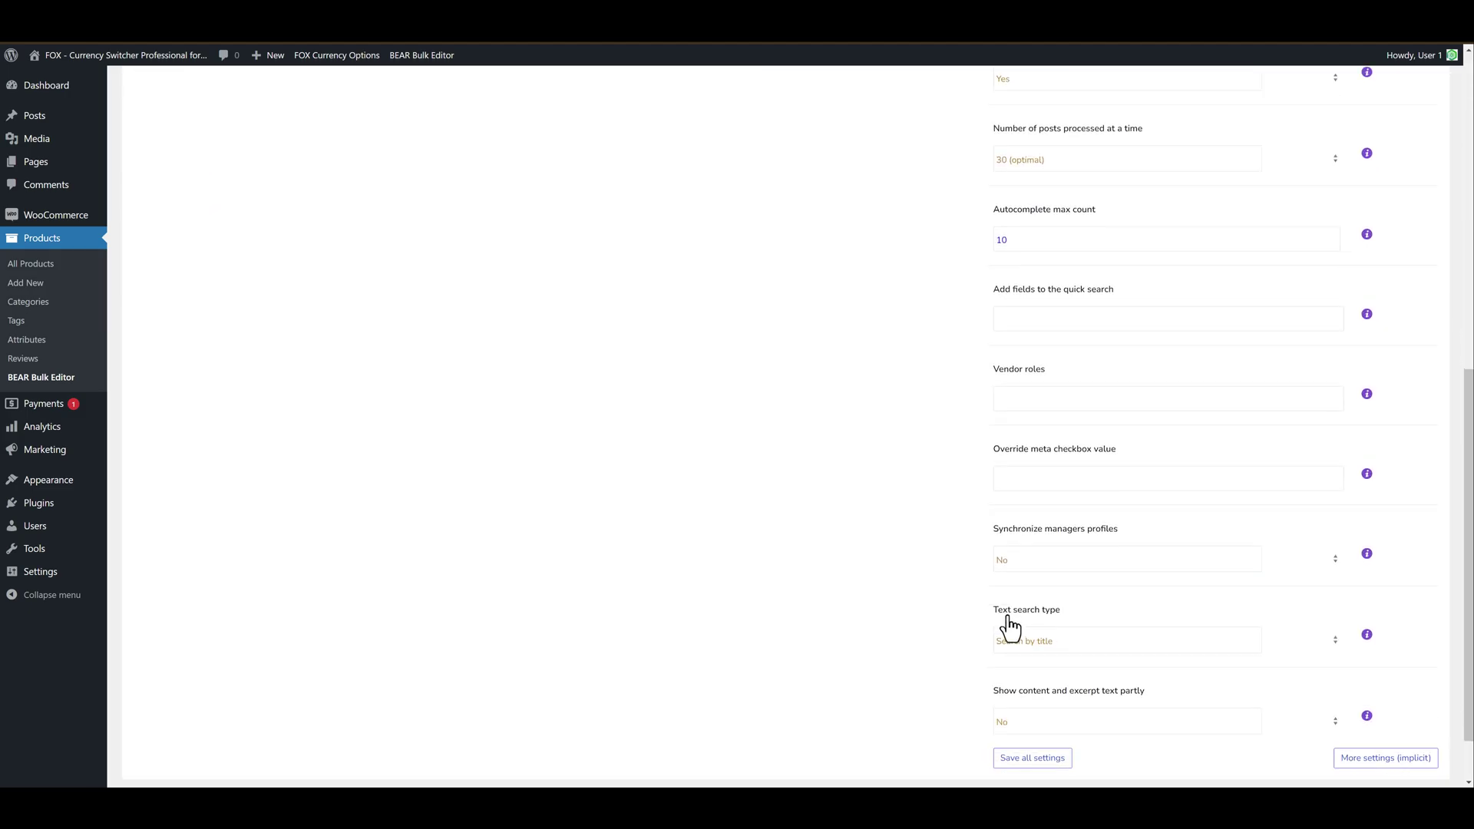
click(1032, 687)
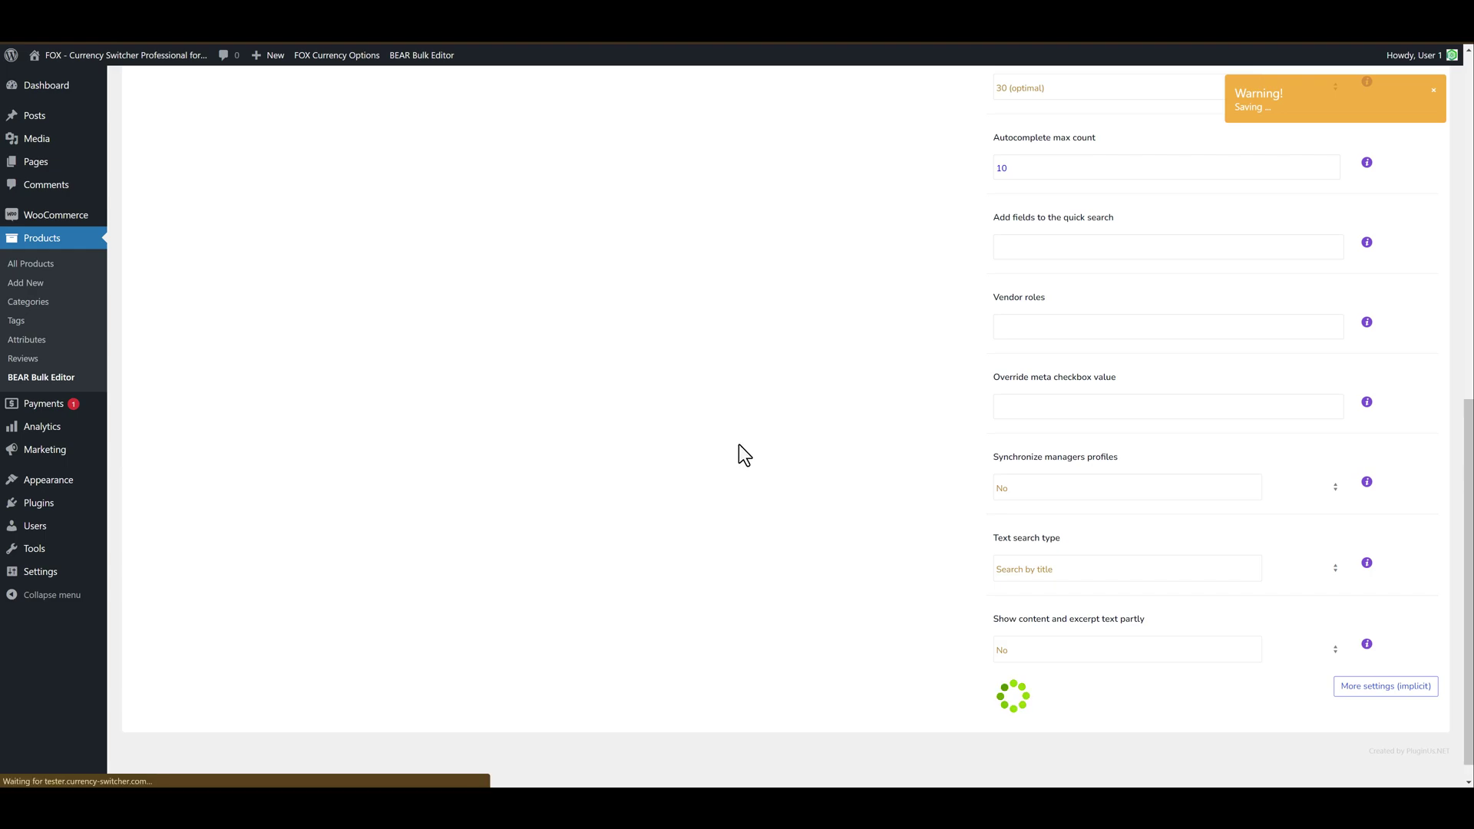
- Show 100 products per page and check all 48 products, with 1791 re-checked
click(1413, 164)
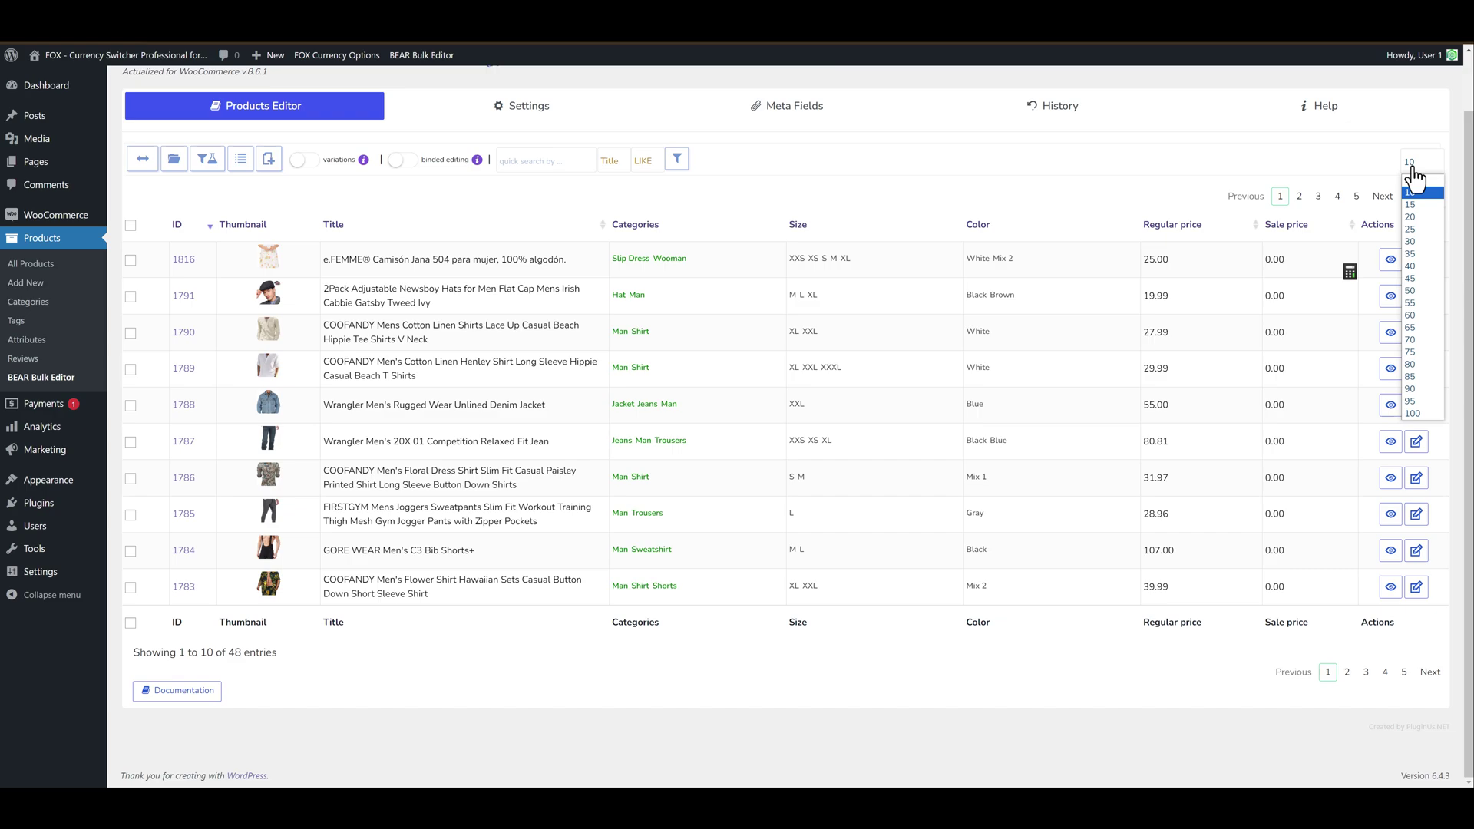
click(1421, 413)
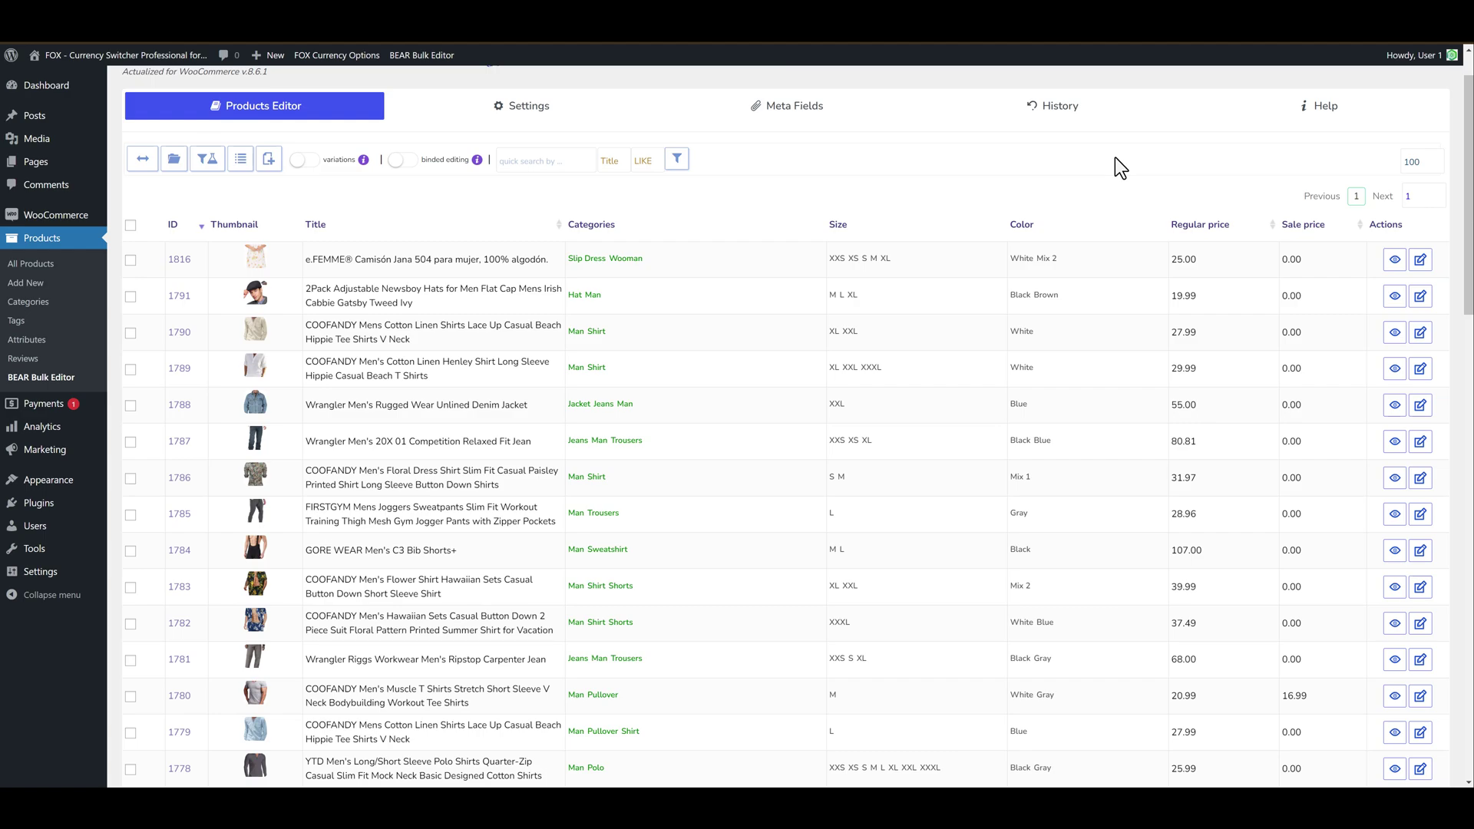
click(131, 226)
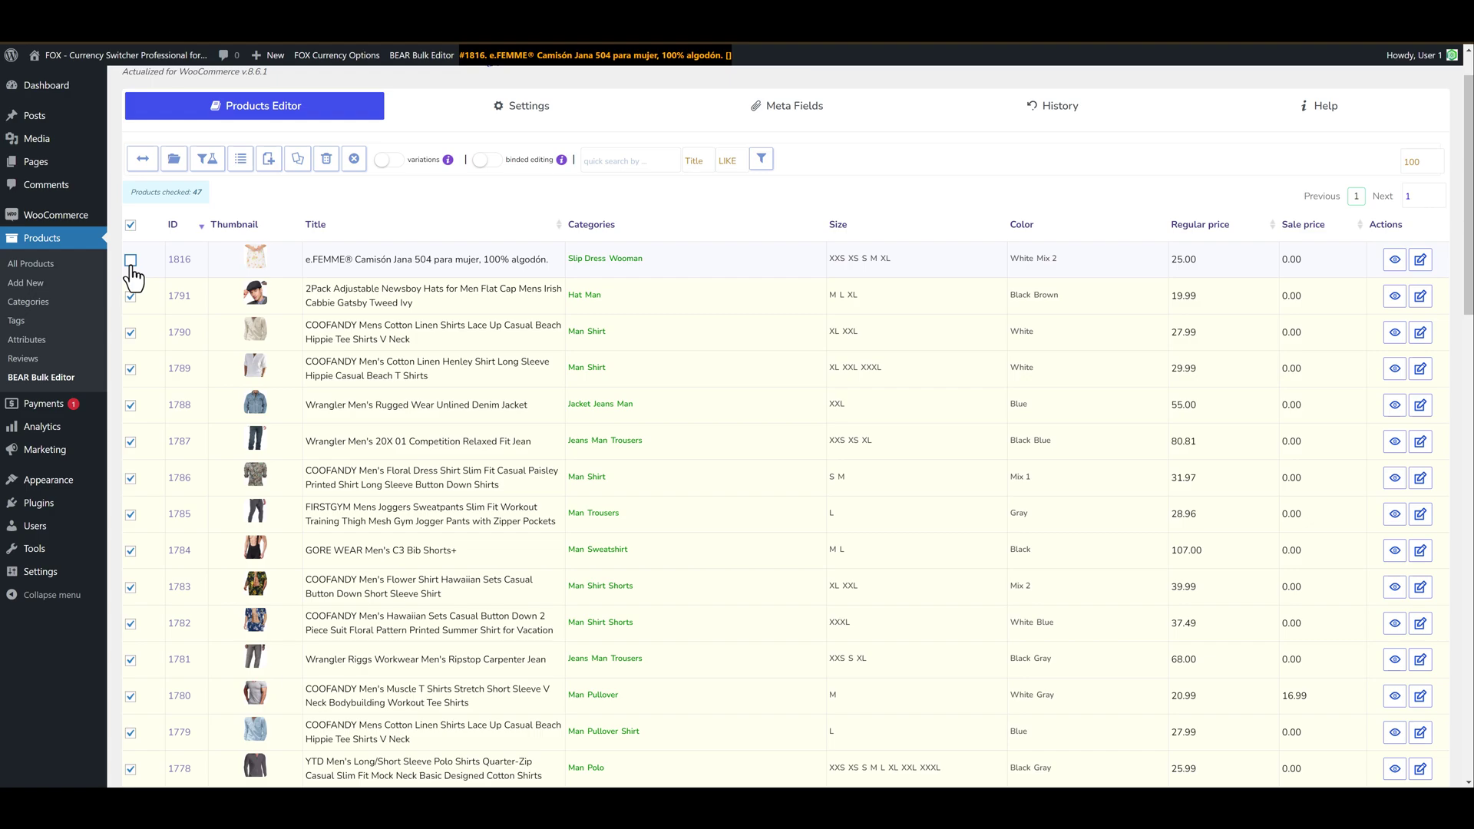
click(130, 296)
click(130, 297)
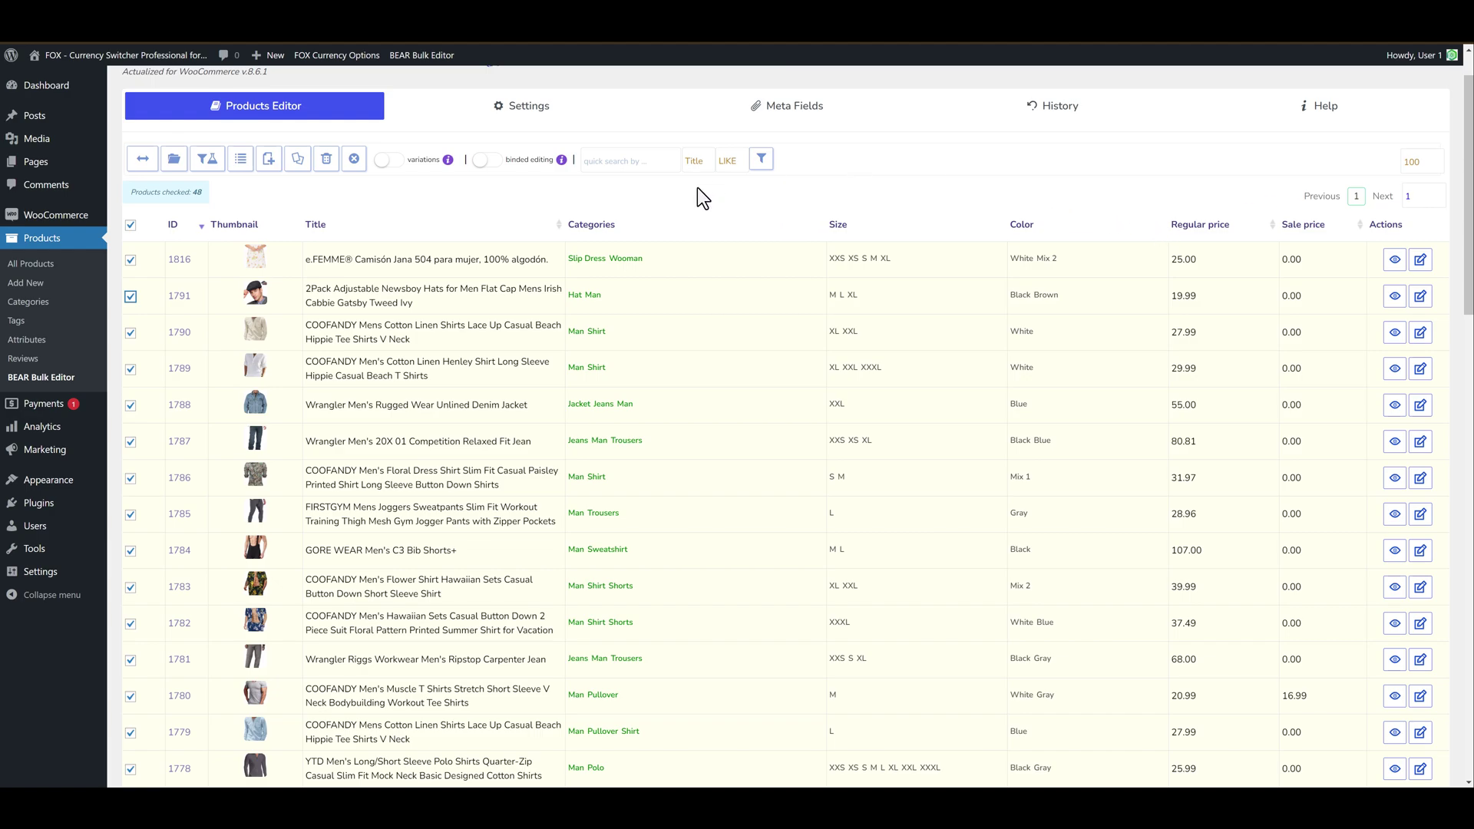
- With binded editing on, add 20% to the checked products' regular prices, rounding to end in 19
click(482, 161)
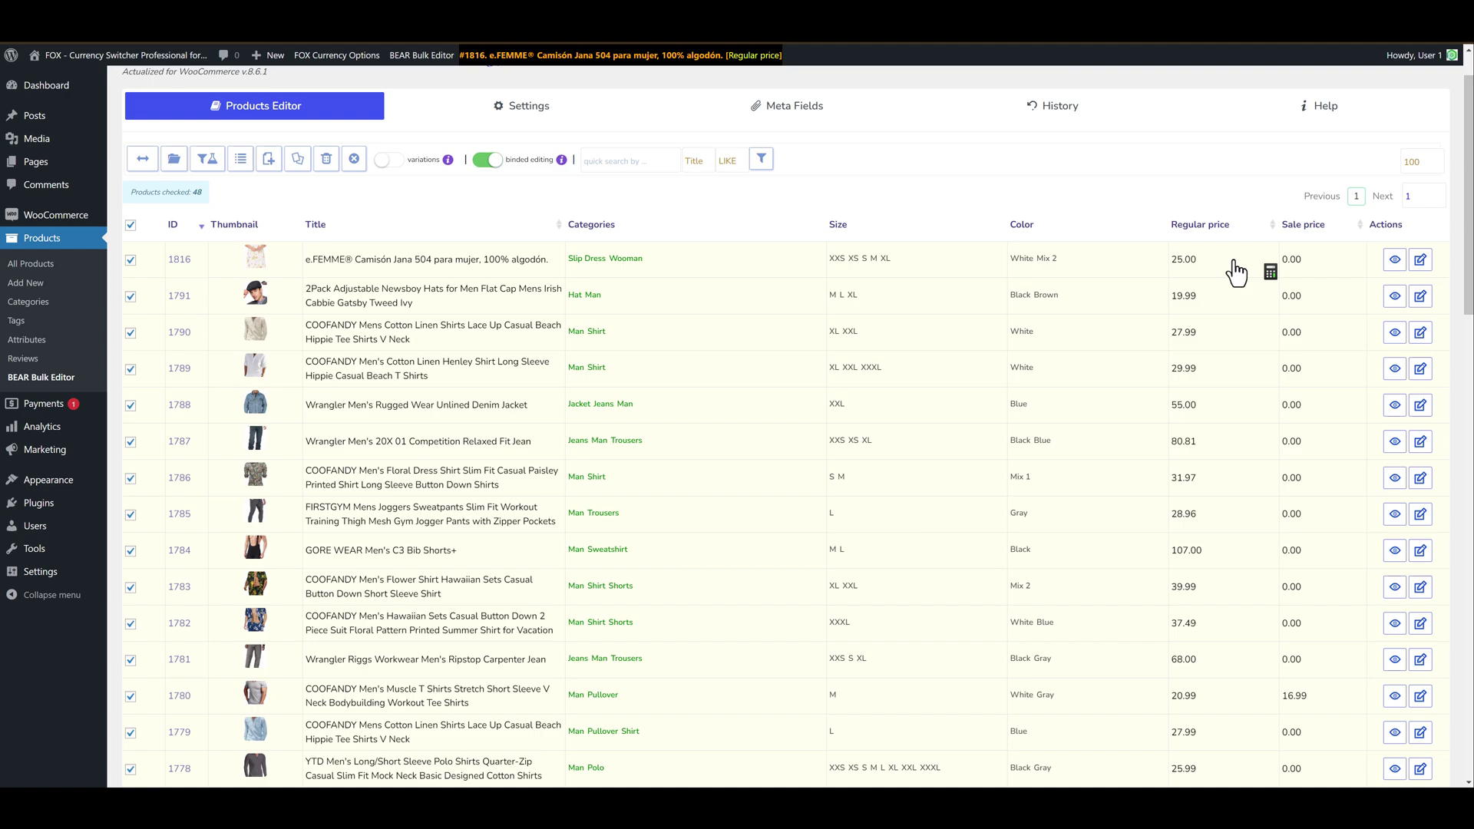
click(1270, 272)
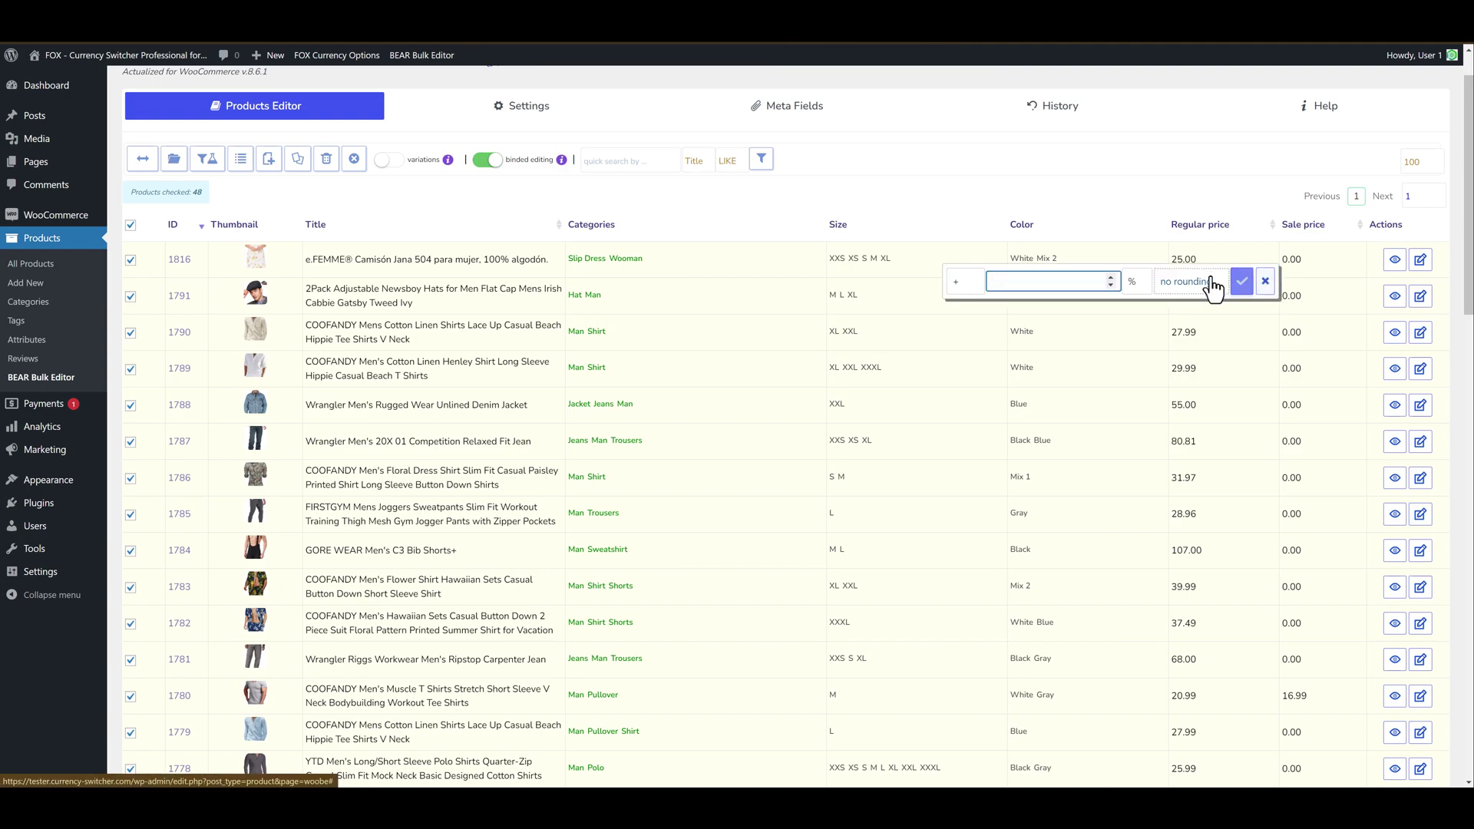
click(964, 283)
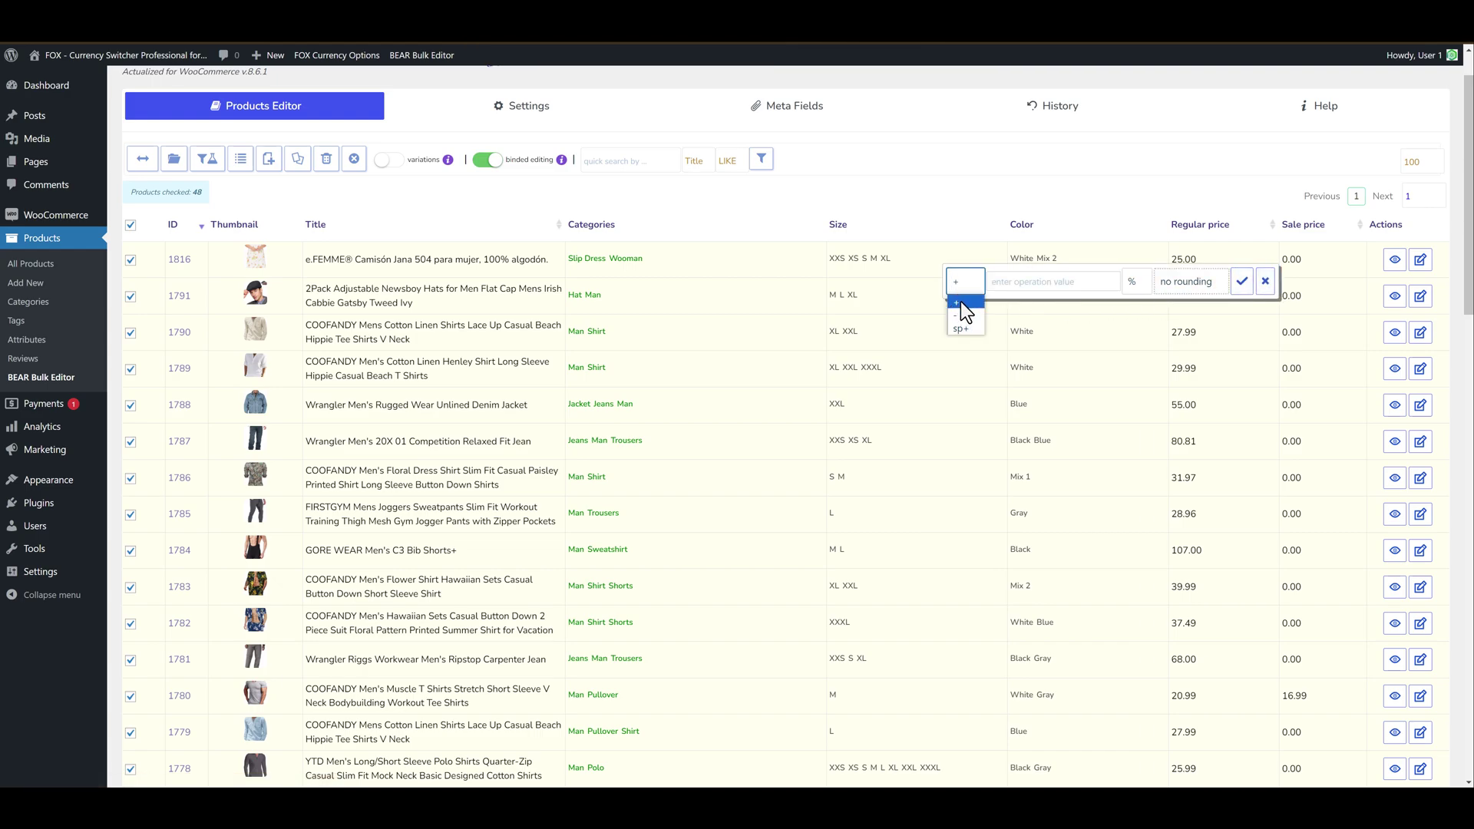
click(961, 304)
click(1012, 283)
text(20)
click(1135, 282)
click(1132, 315)
click(1191, 282)
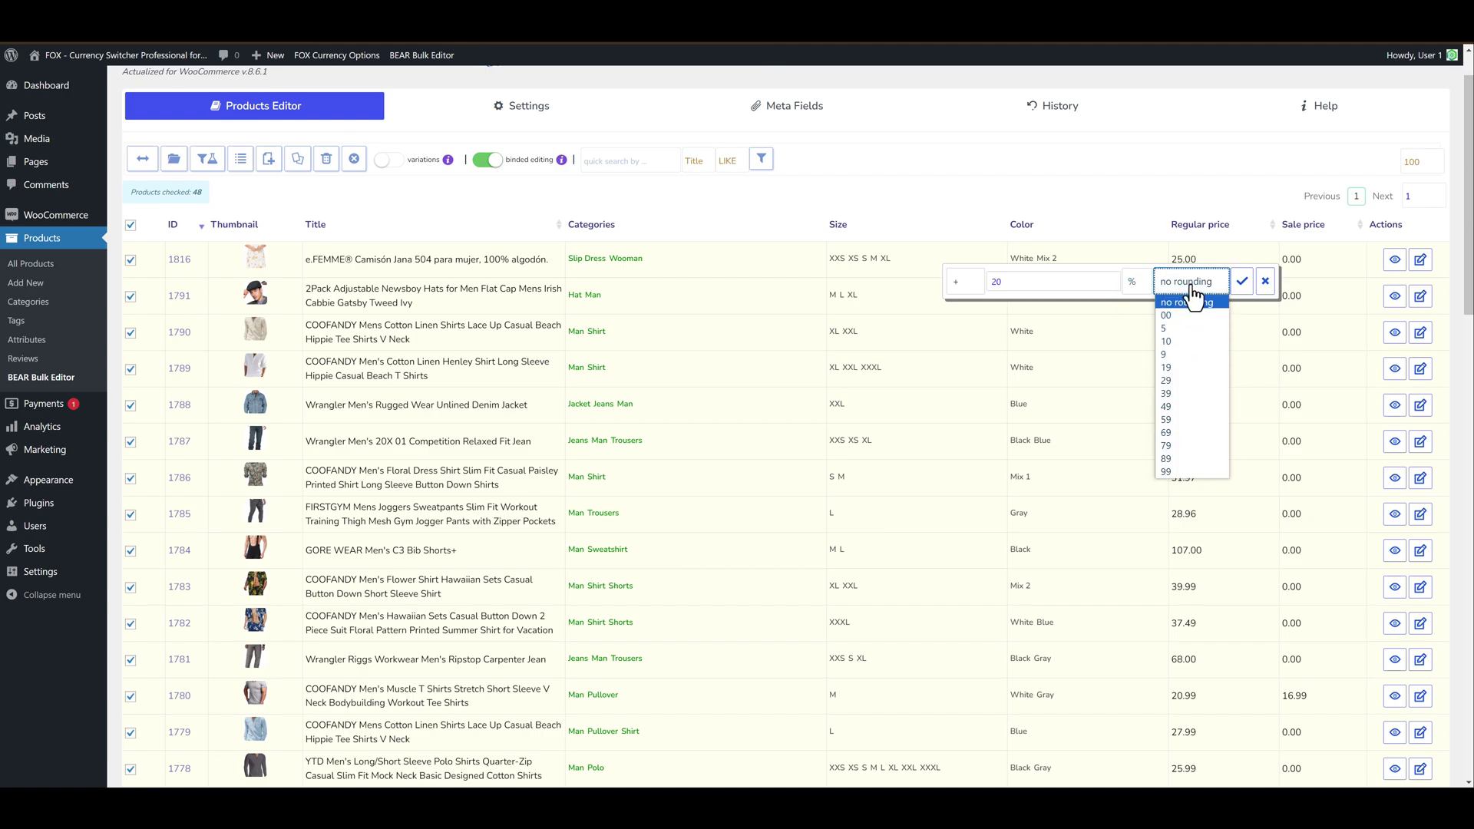
click(1174, 369)
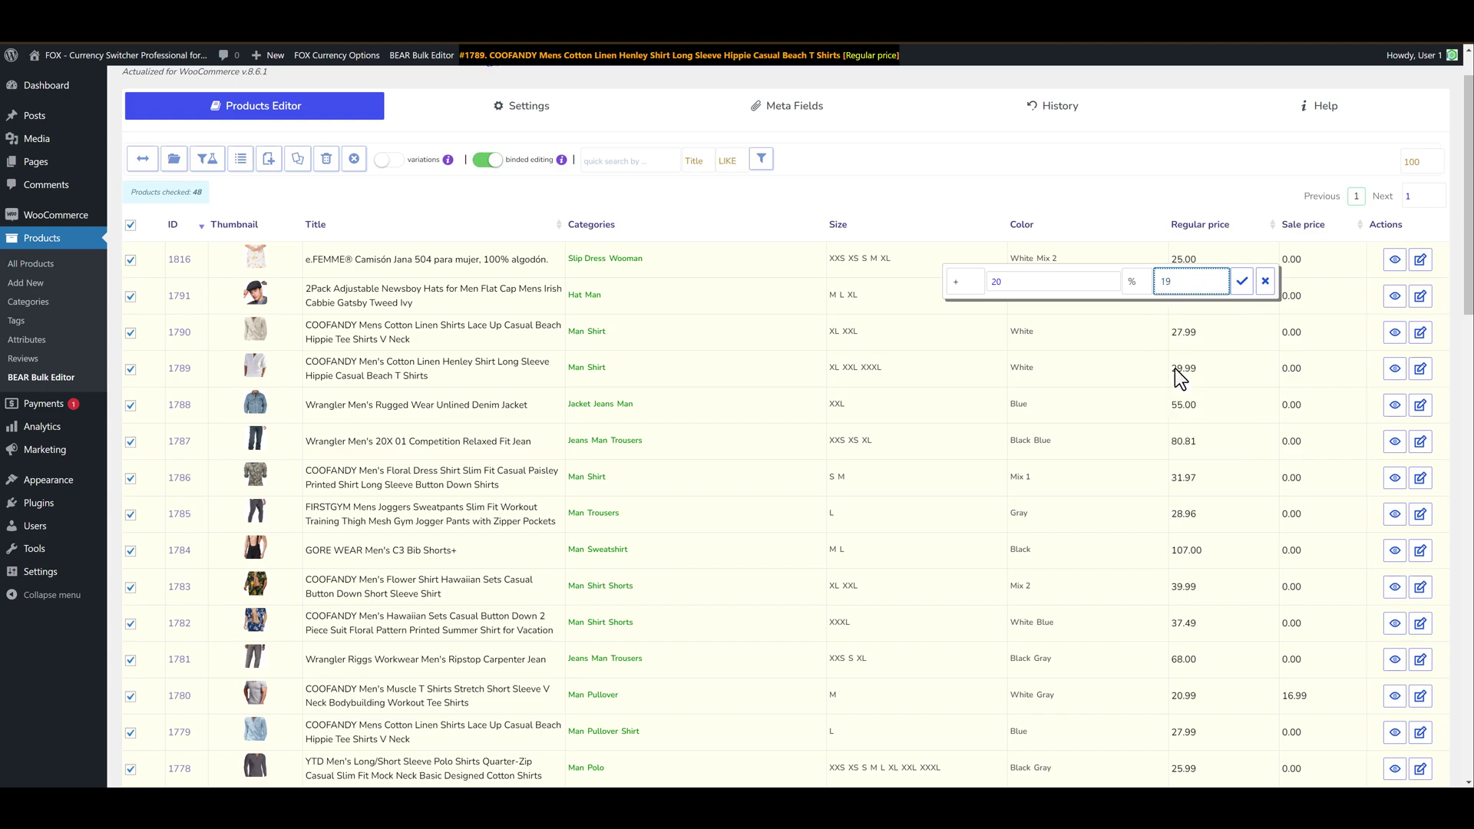
click(1241, 282)
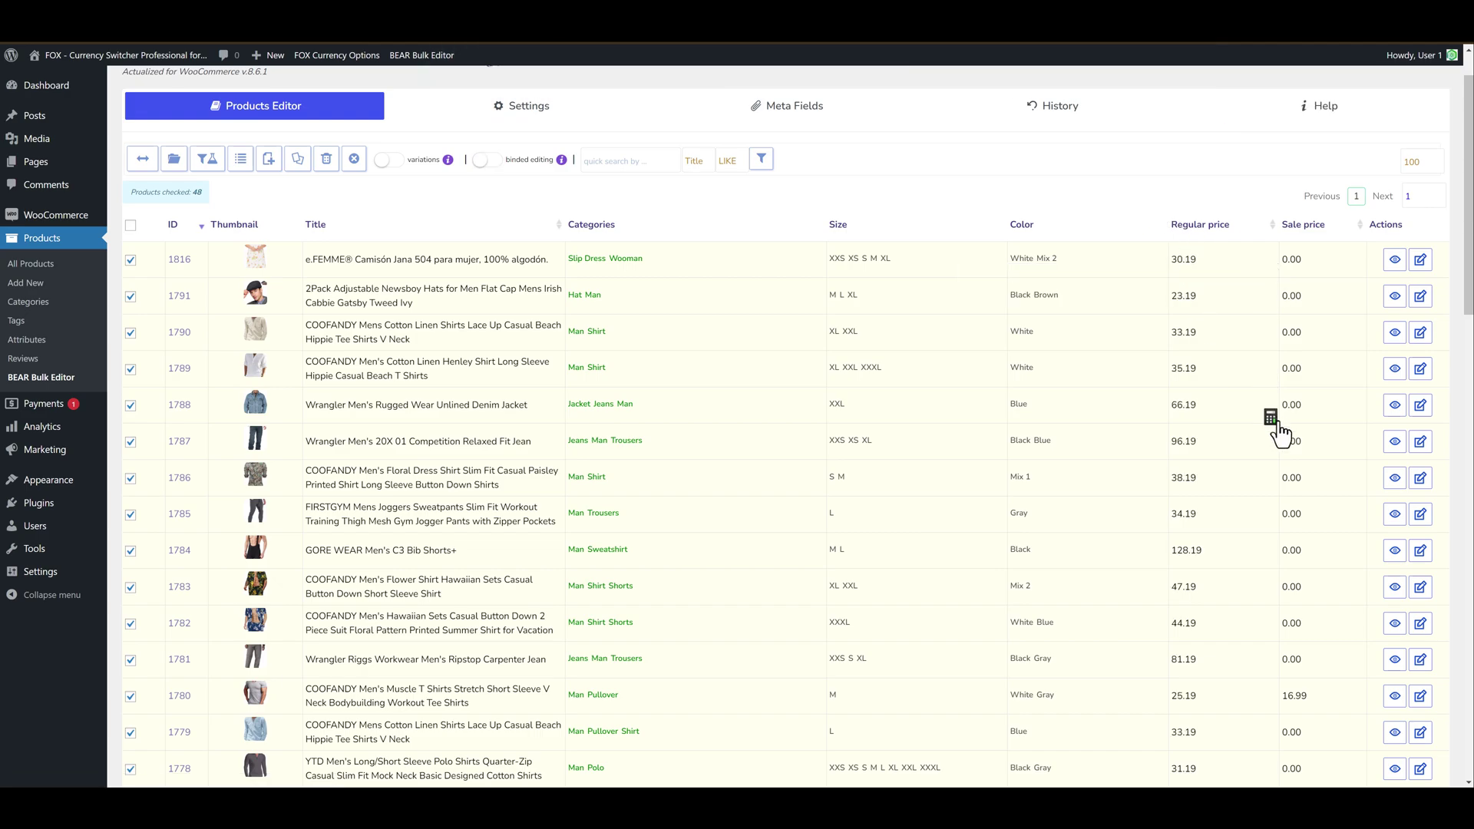
scroll(1204, 549, down, 3)
scroll(1204, 549, down, 2)
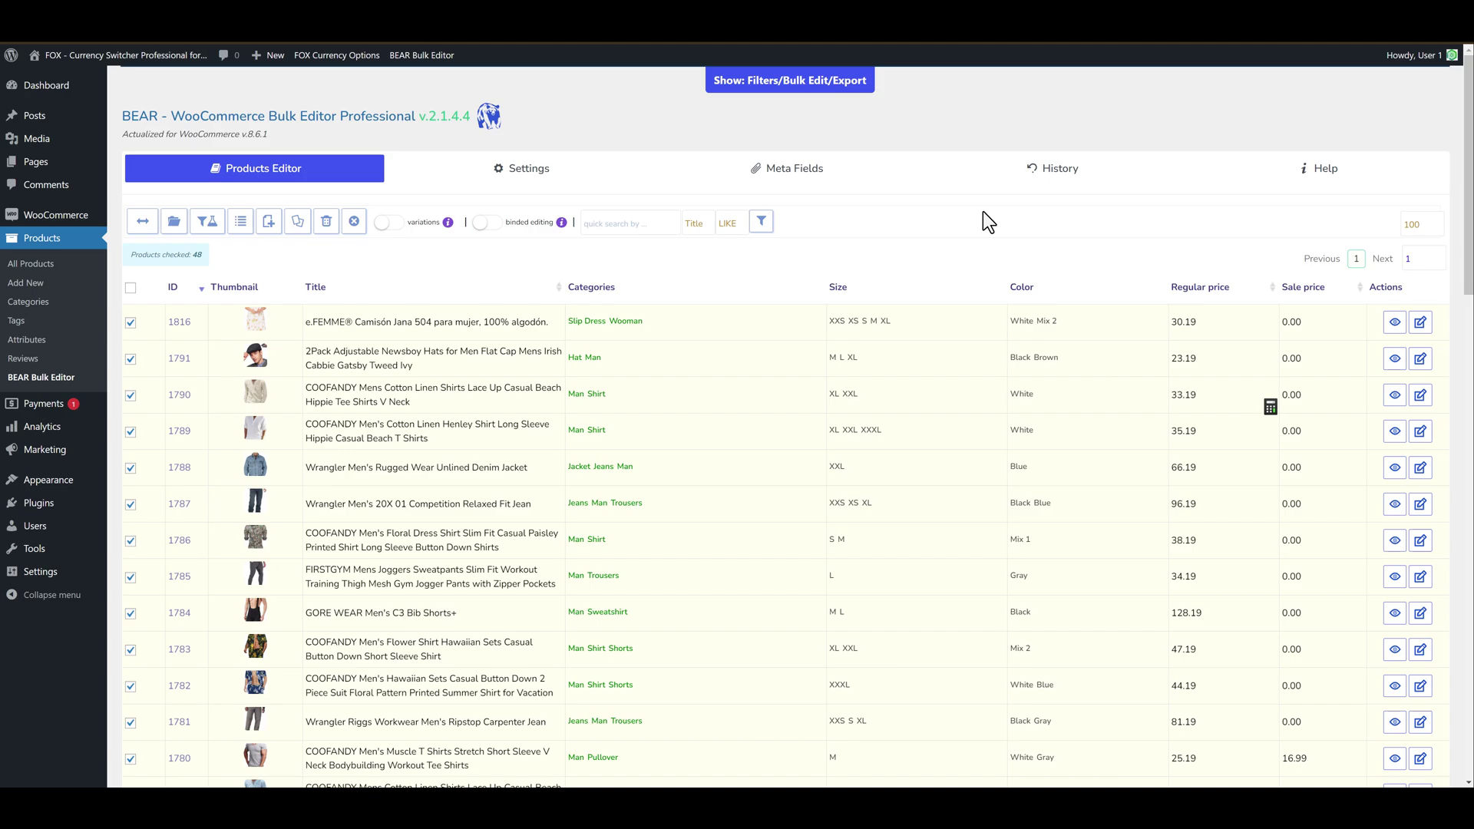
- Review the History entry for the bulk regular-price operation and its edited product count
click(1041, 171)
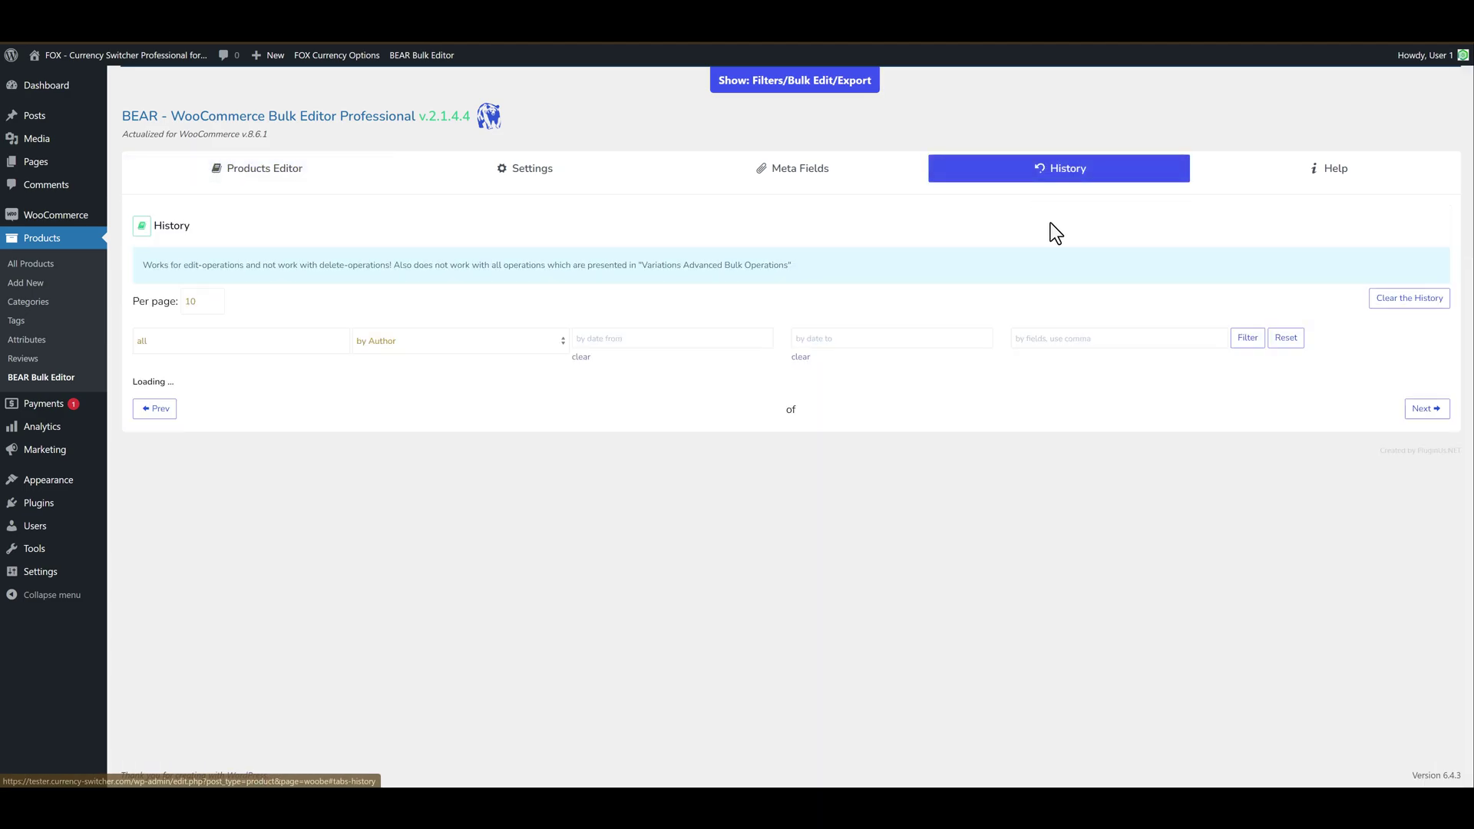
drag(878, 391, 1010, 390)
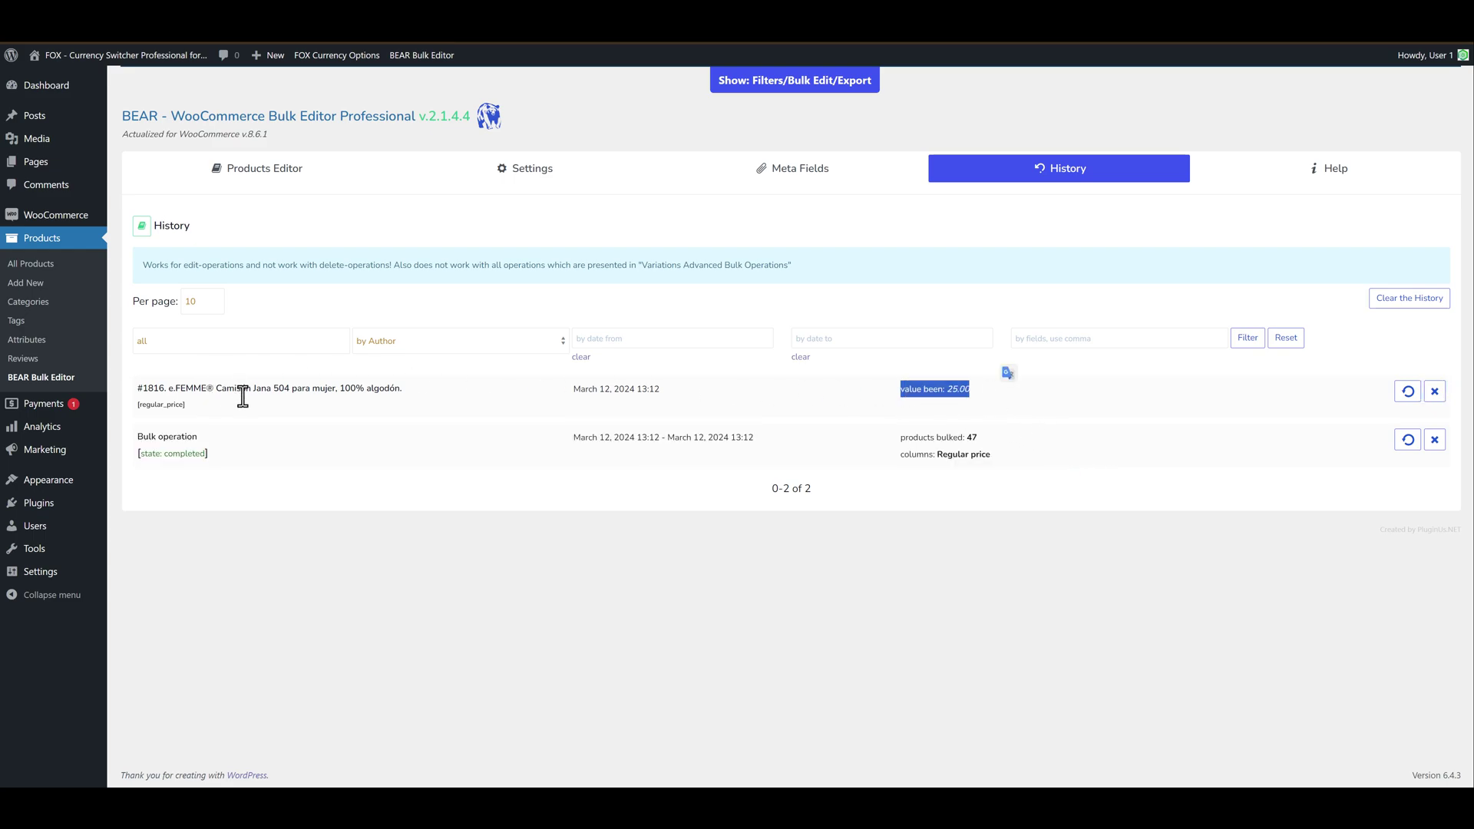
click(219, 172)
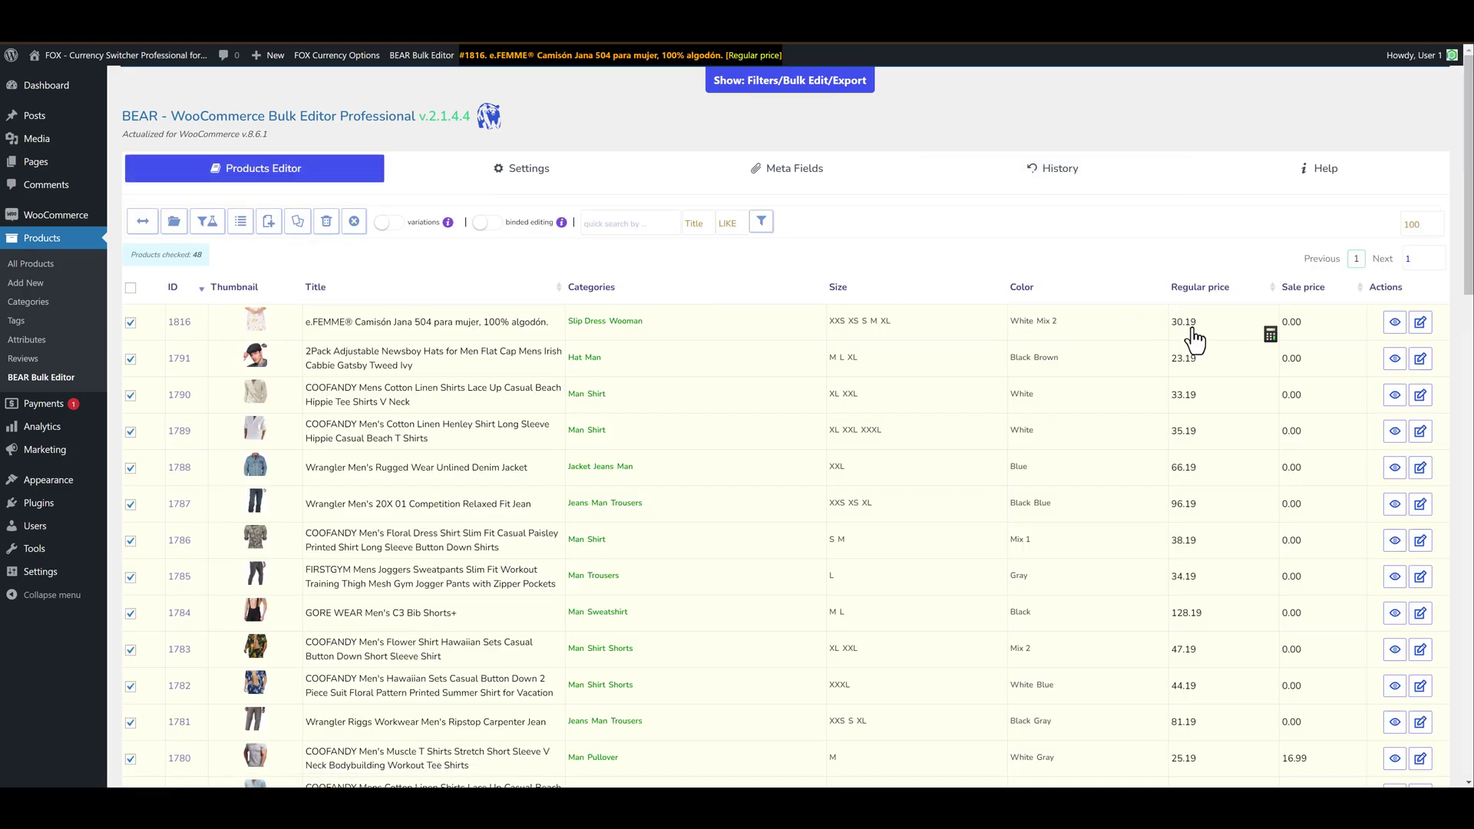
click(1047, 176)
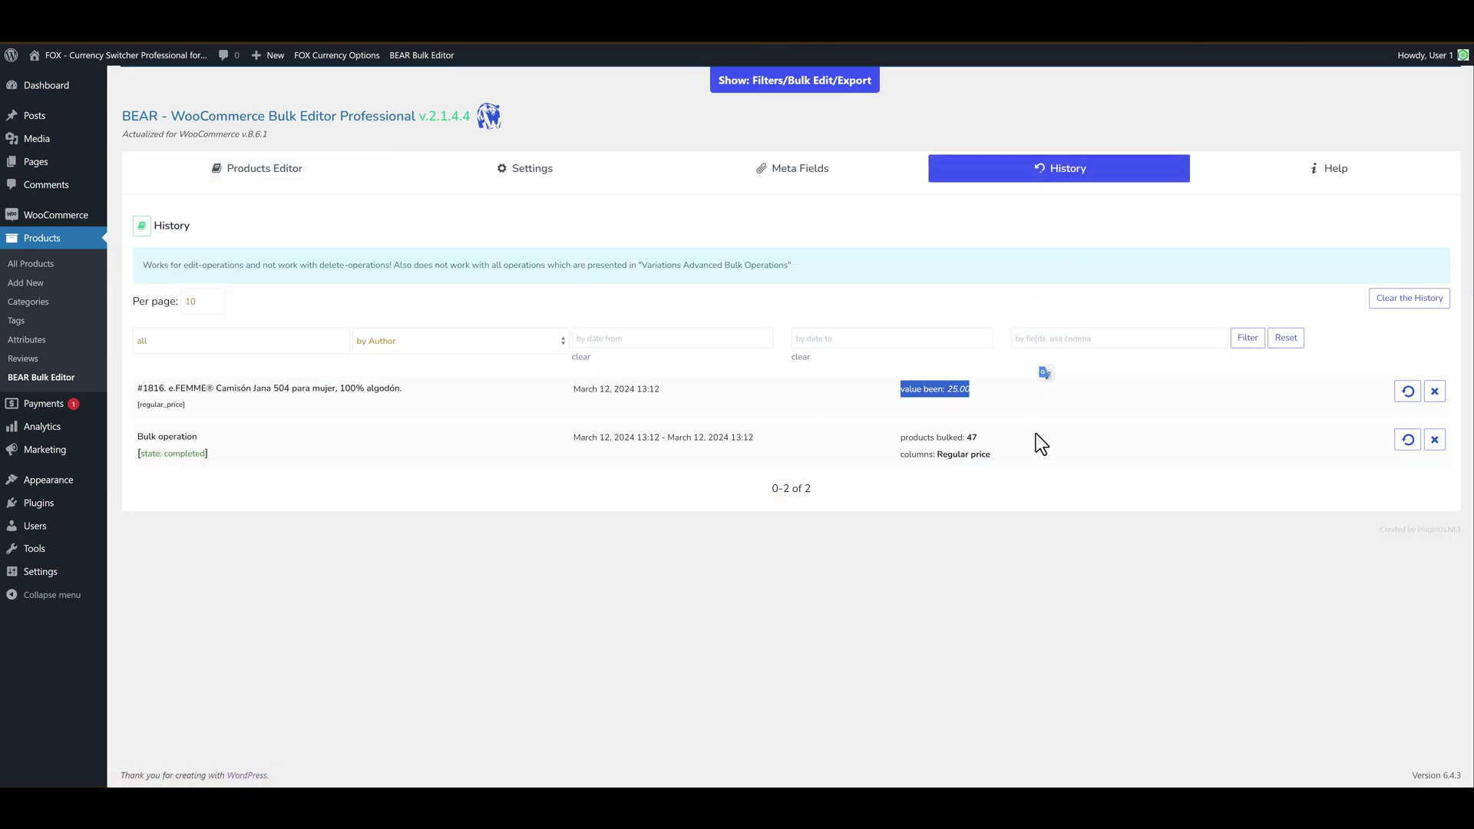
drag(896, 437, 1001, 438)
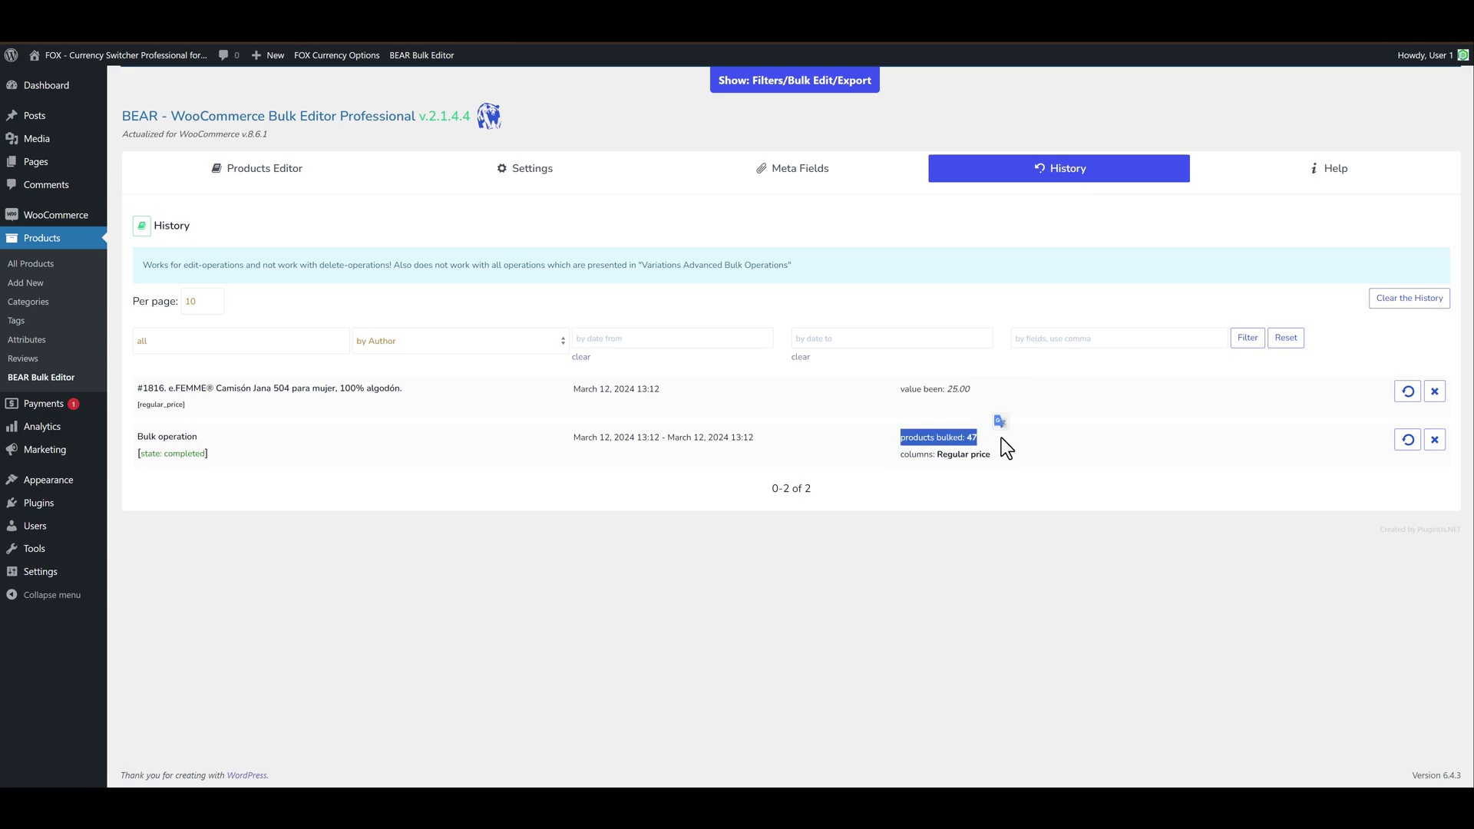
- Revert the bulk regular-price operation and the #1816 price change, then return to the product table
click(1408, 439)
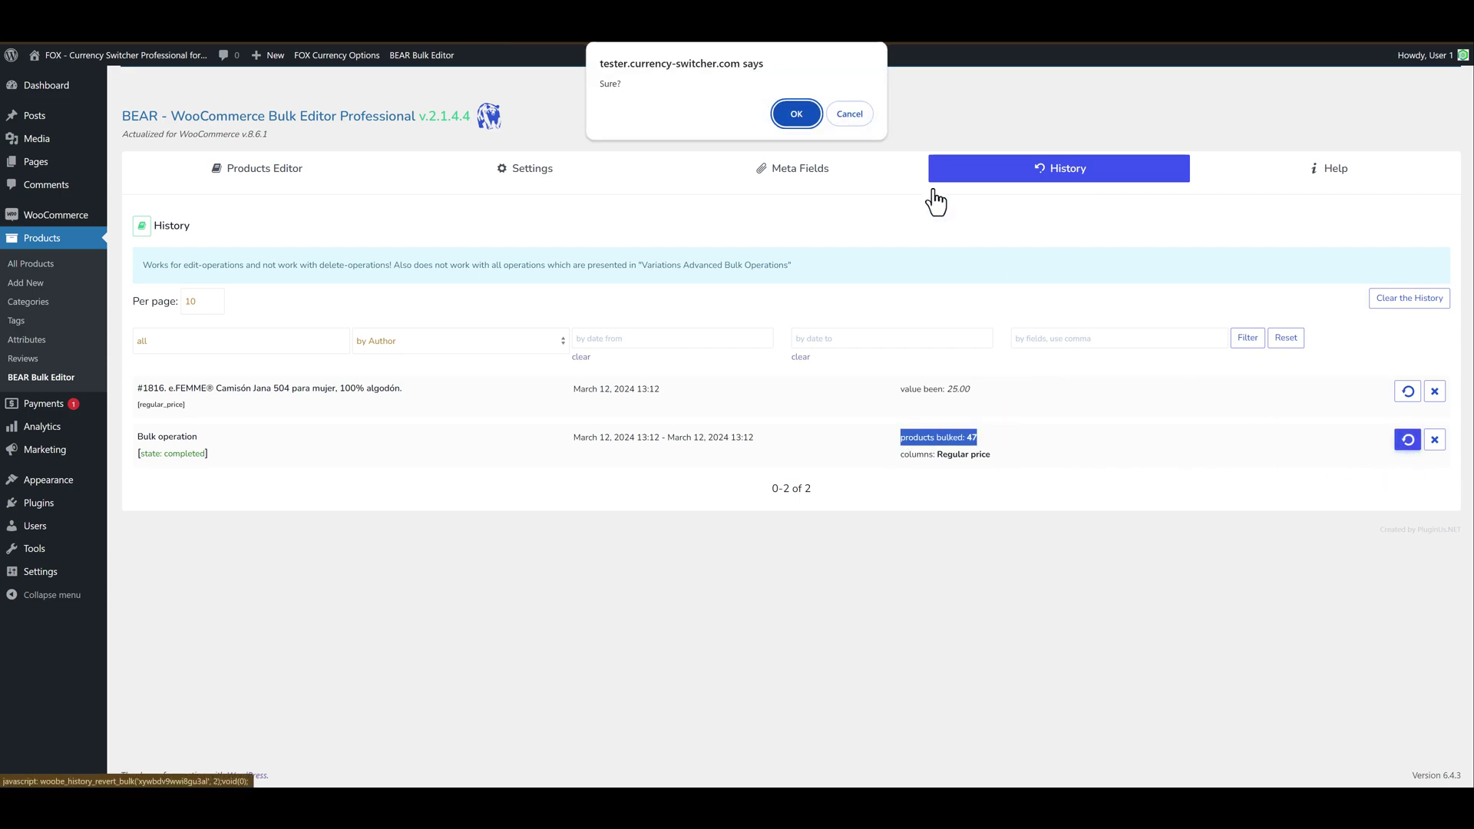
click(807, 113)
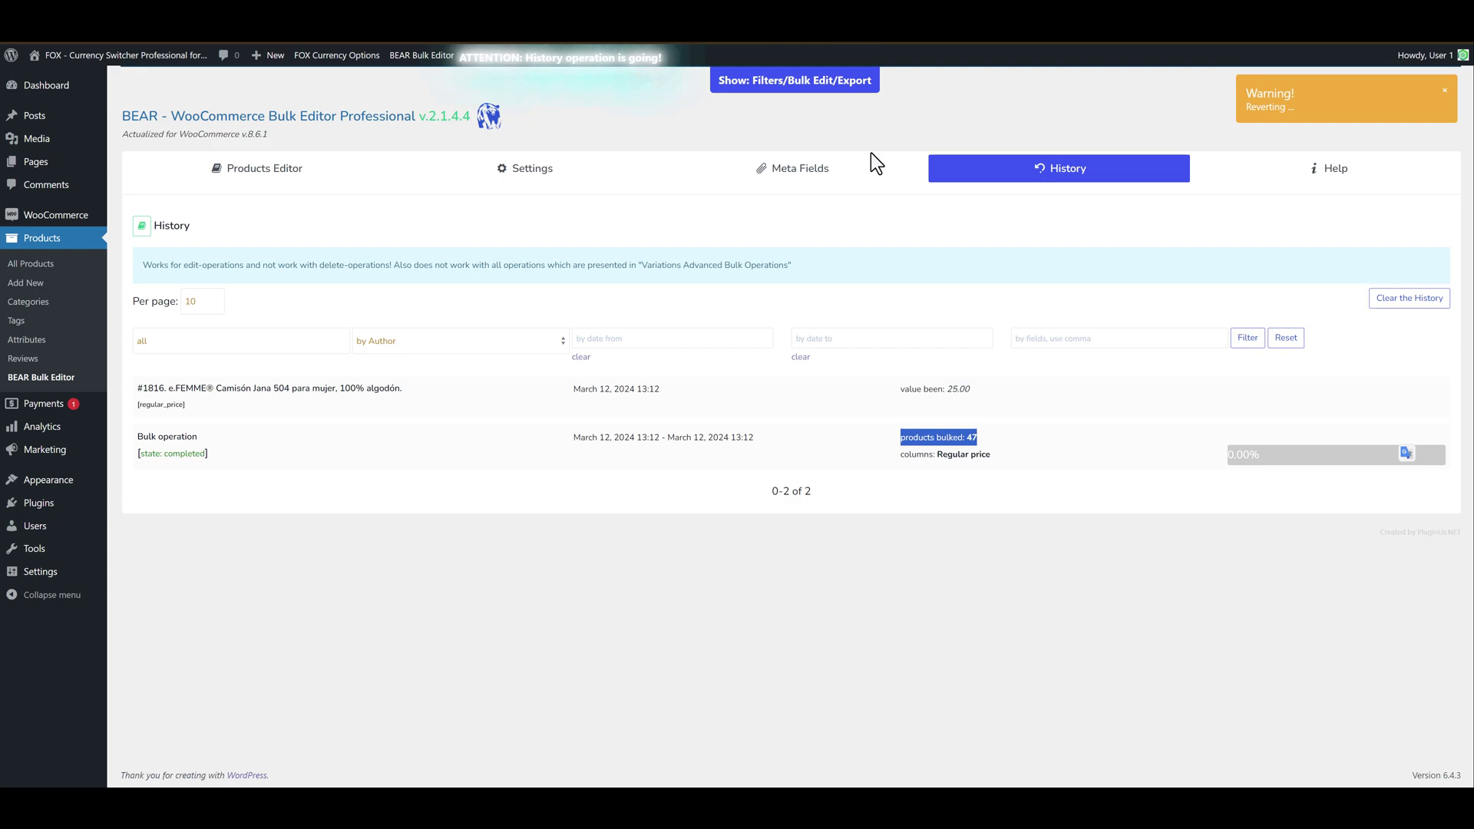
click(1407, 393)
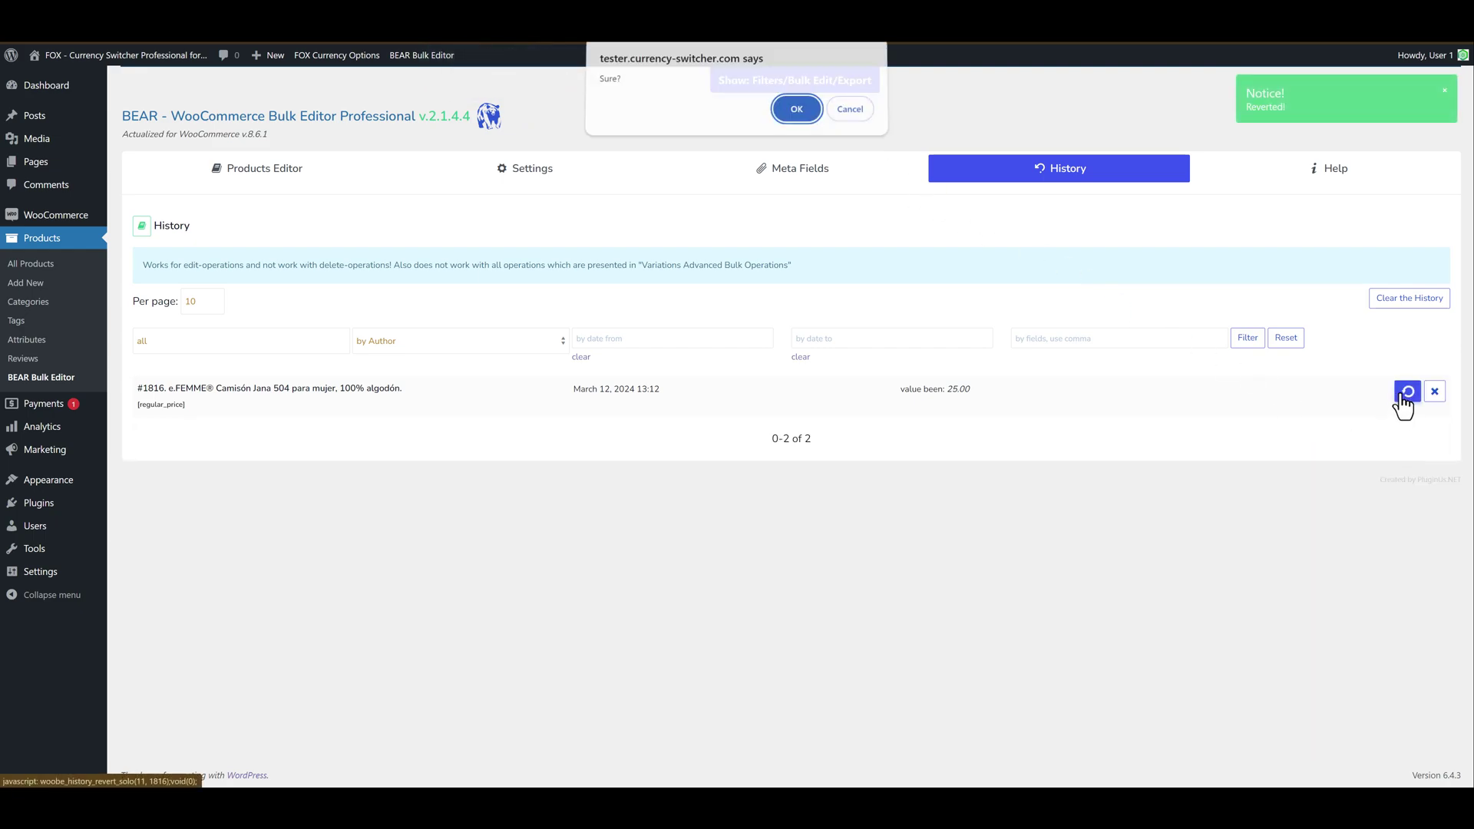
click(796, 114)
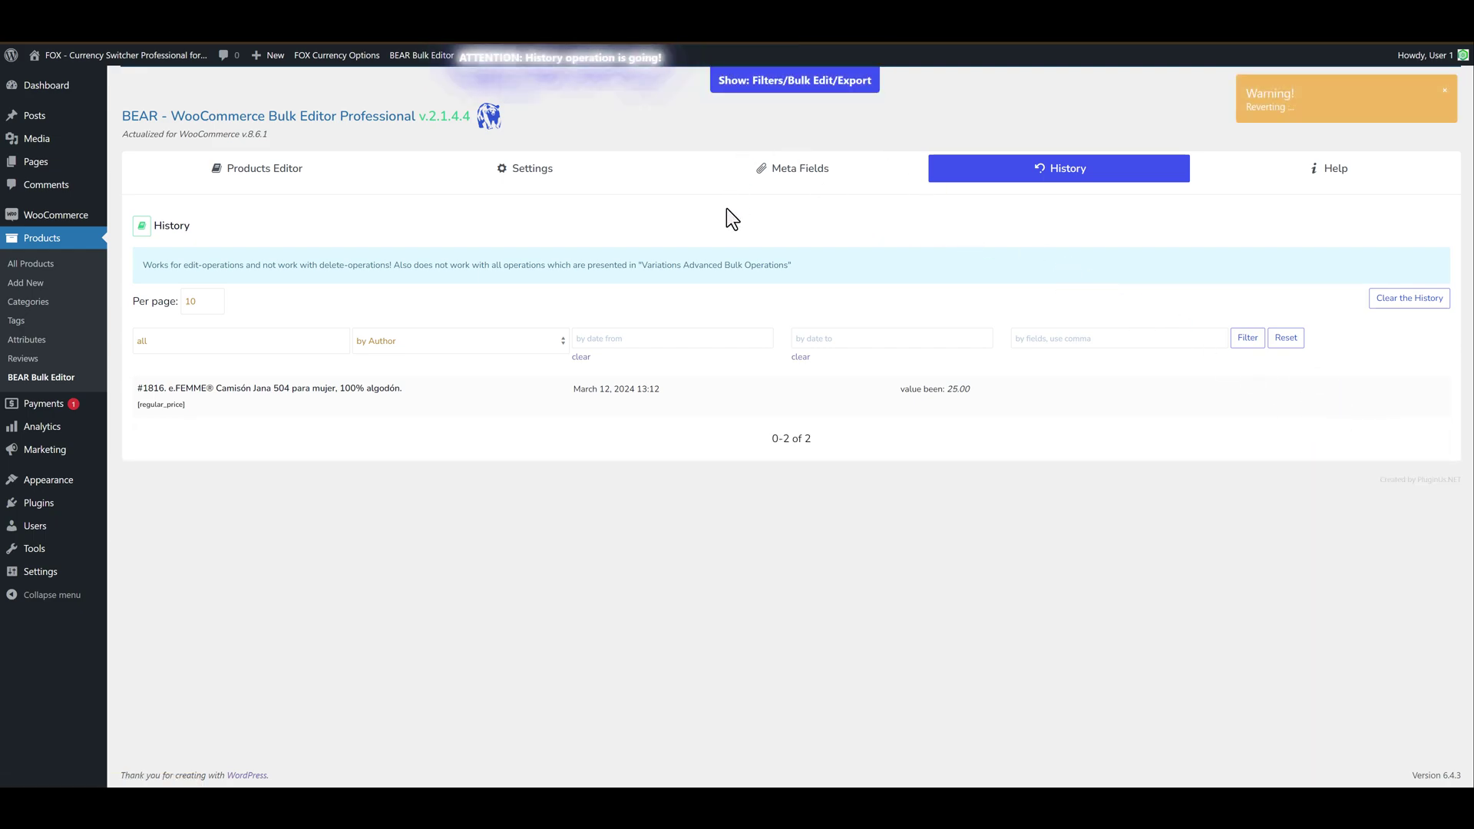
click(234, 177)
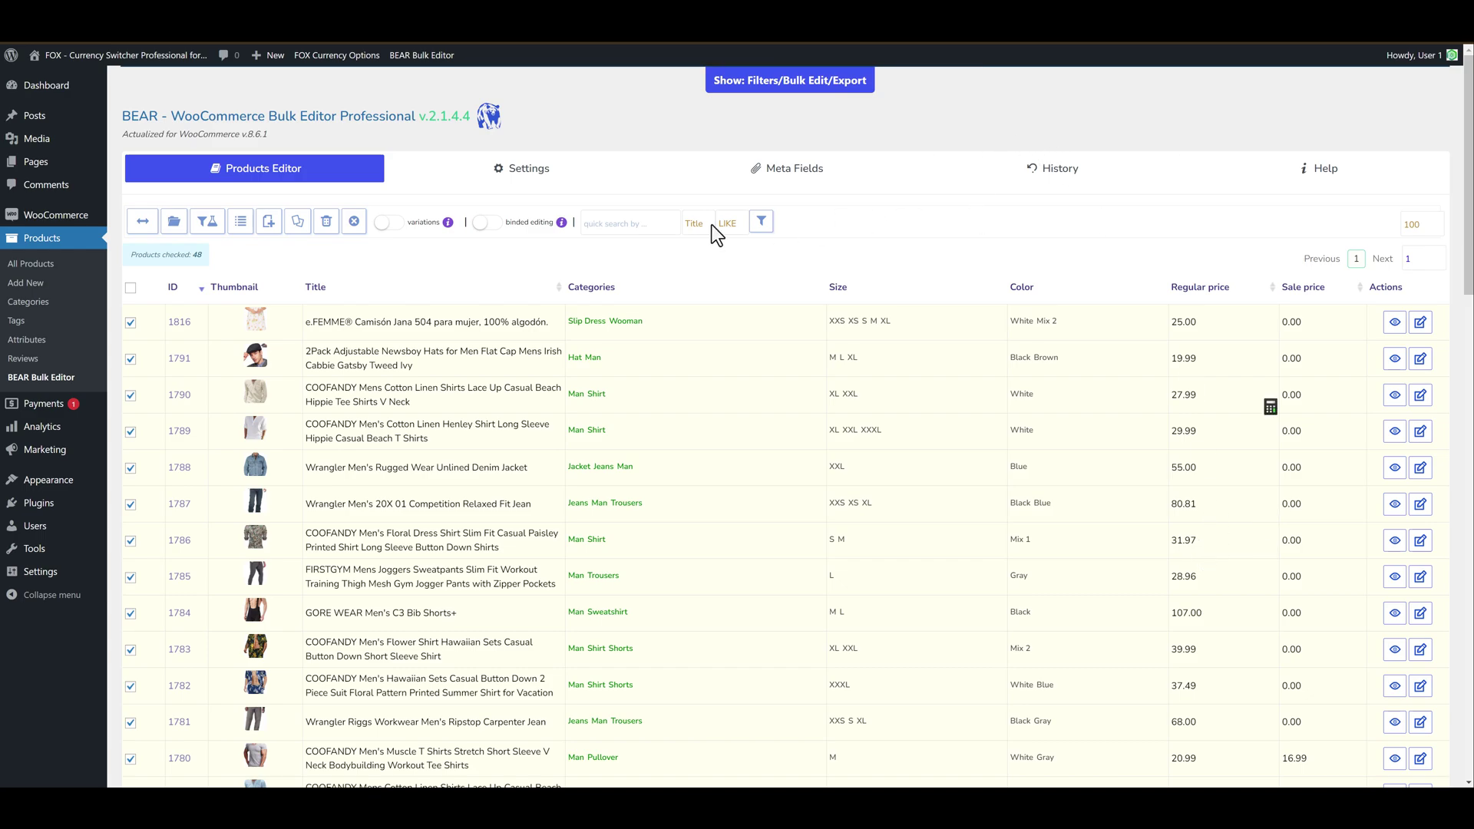
- Uncheck all products and filter the table by the '- Man' product category
click(354, 222)
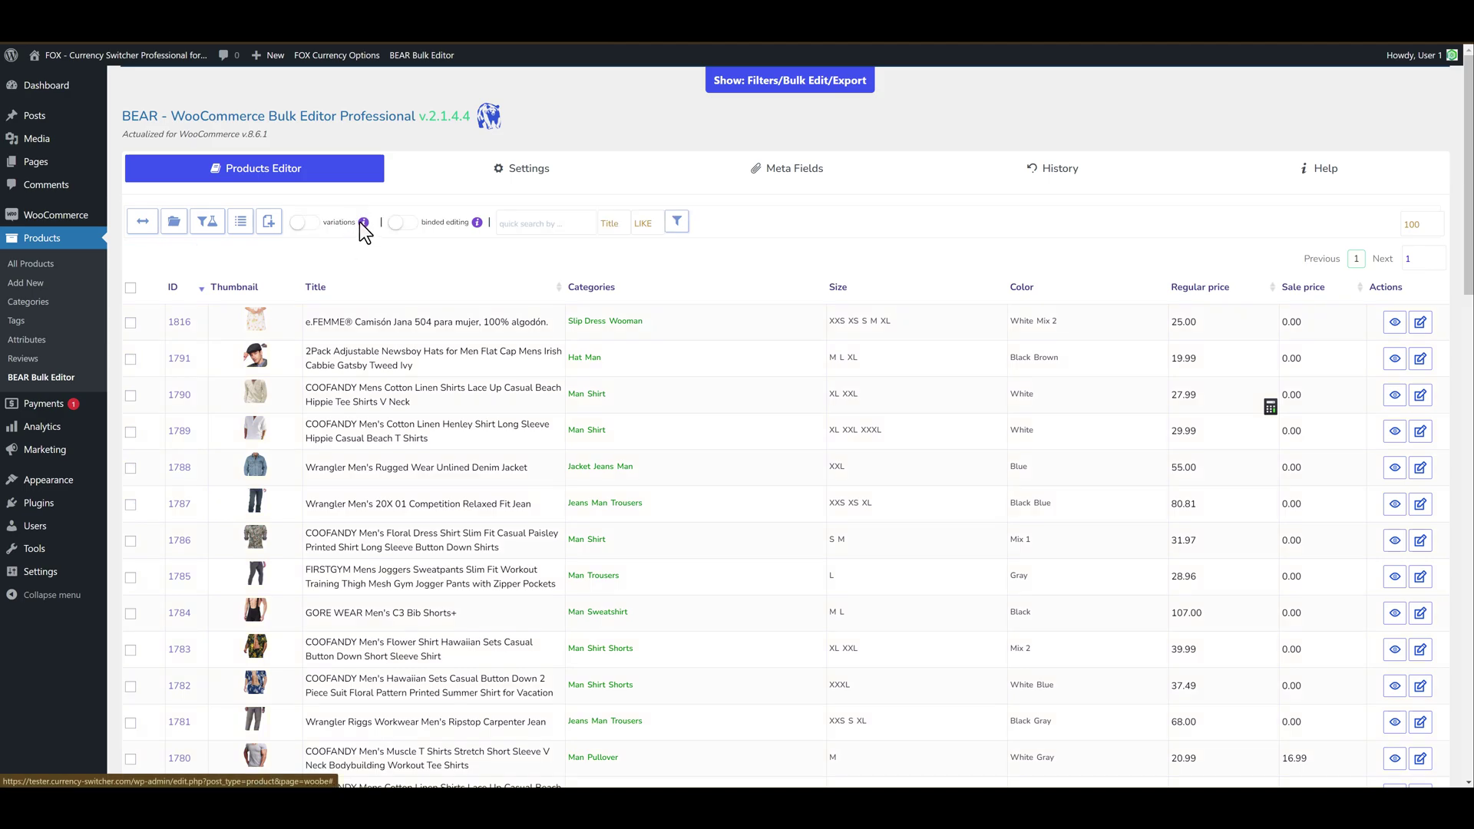
click(826, 84)
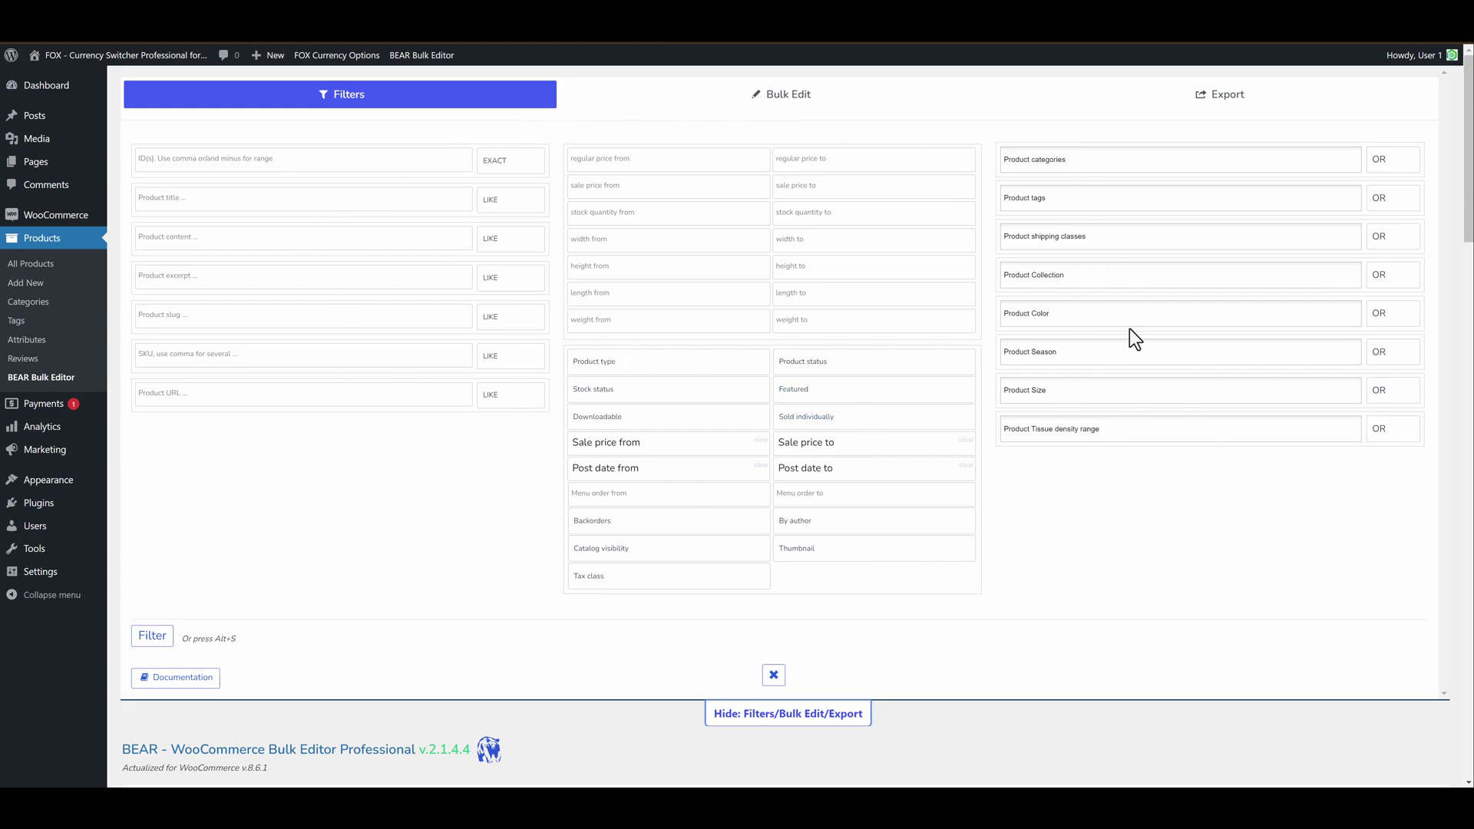
click(1038, 160)
click(1030, 217)
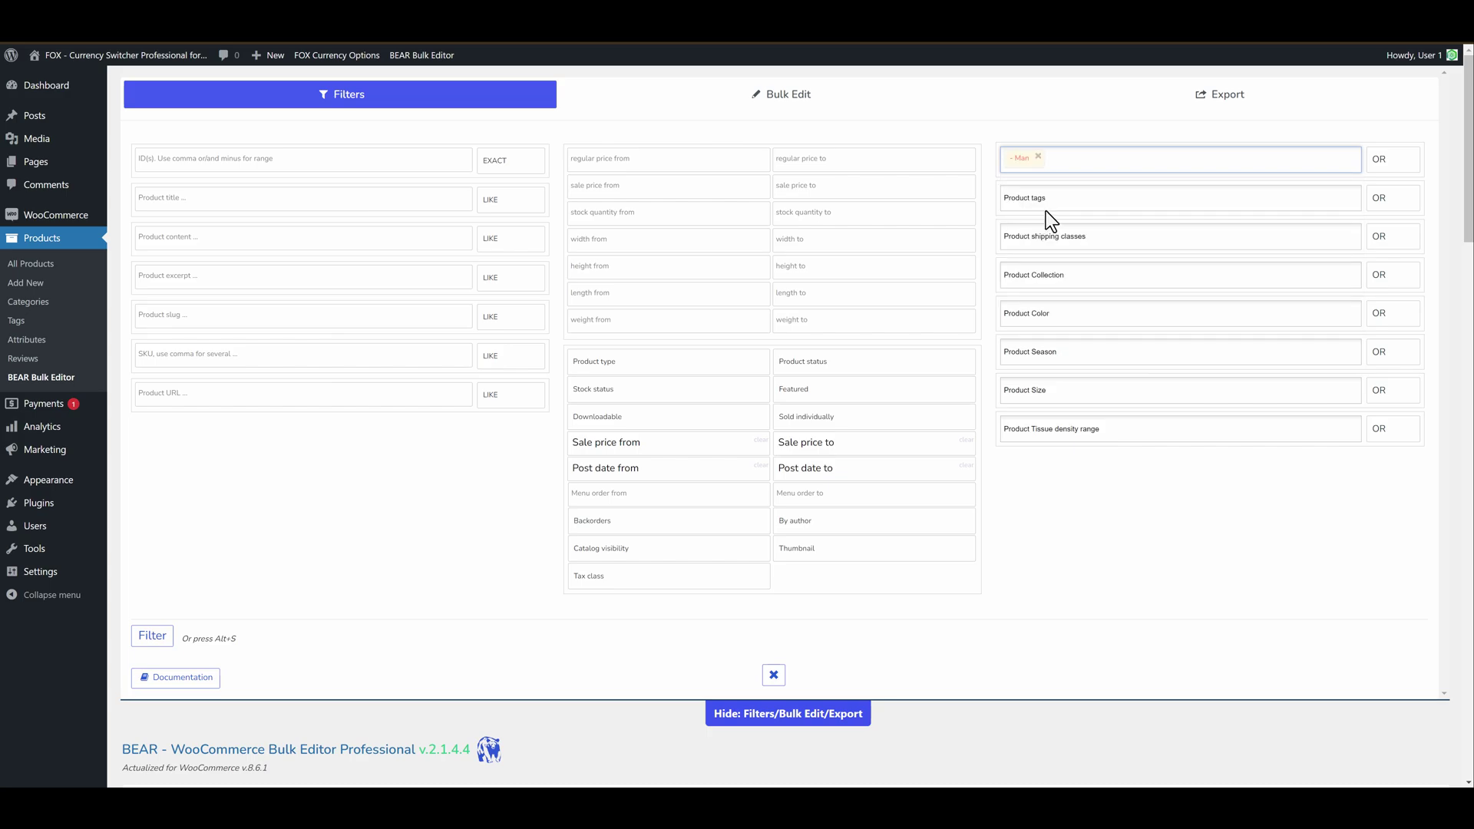
click(153, 638)
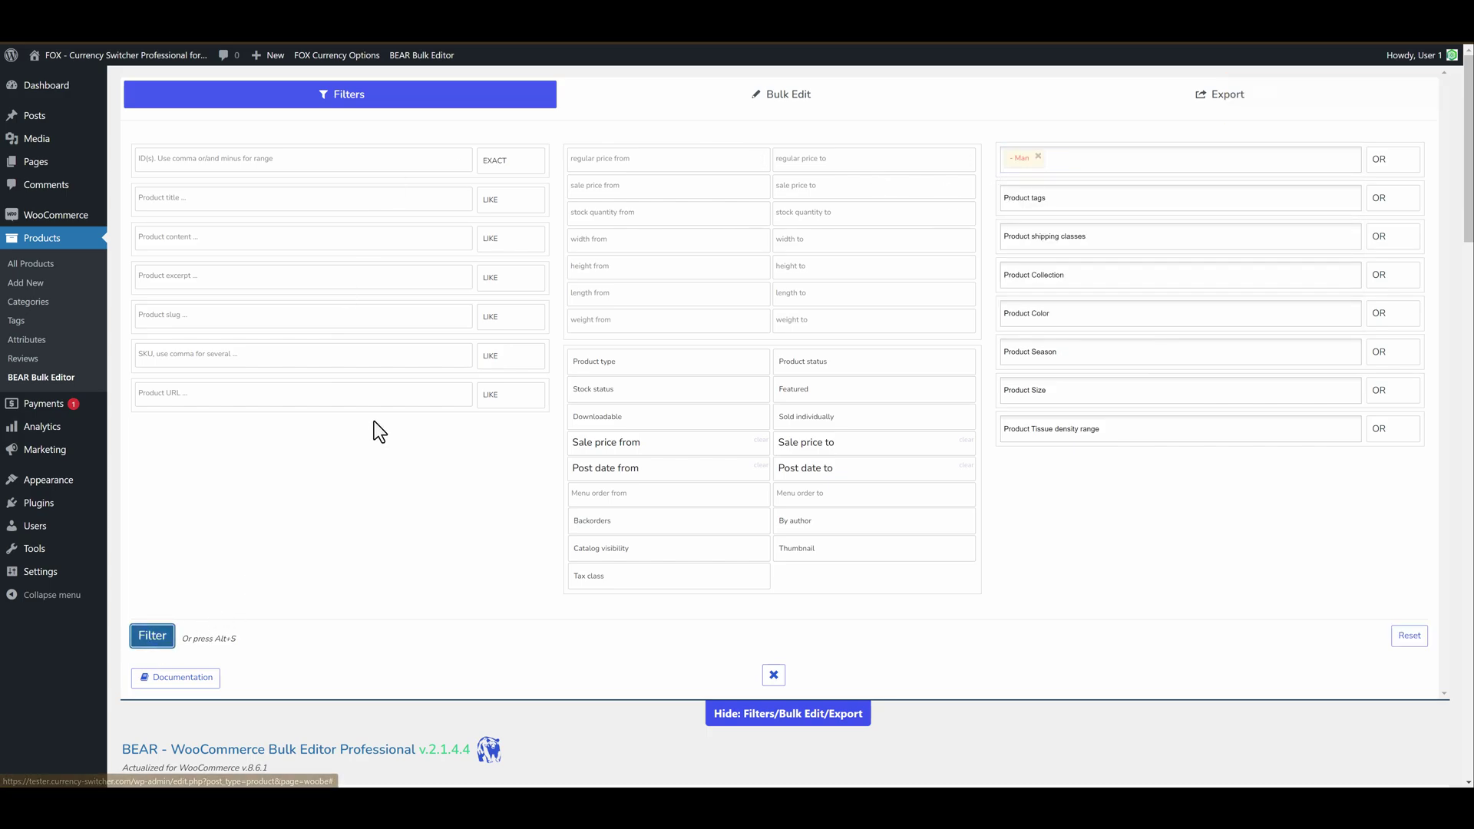
scroll(871, 415, down, 10)
scroll(827, 395, up, 4)
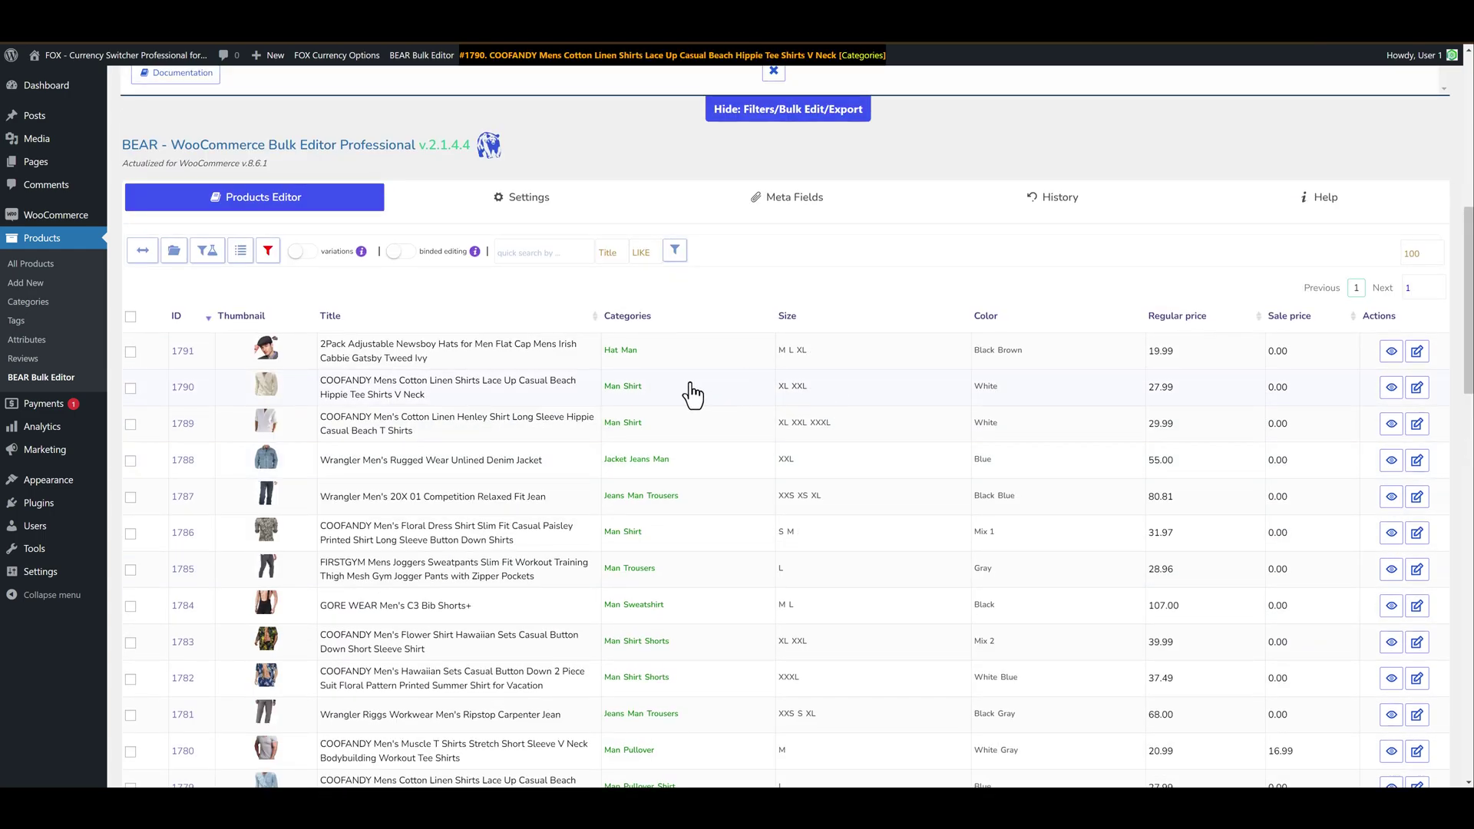
scroll(922, 453, up, 8)
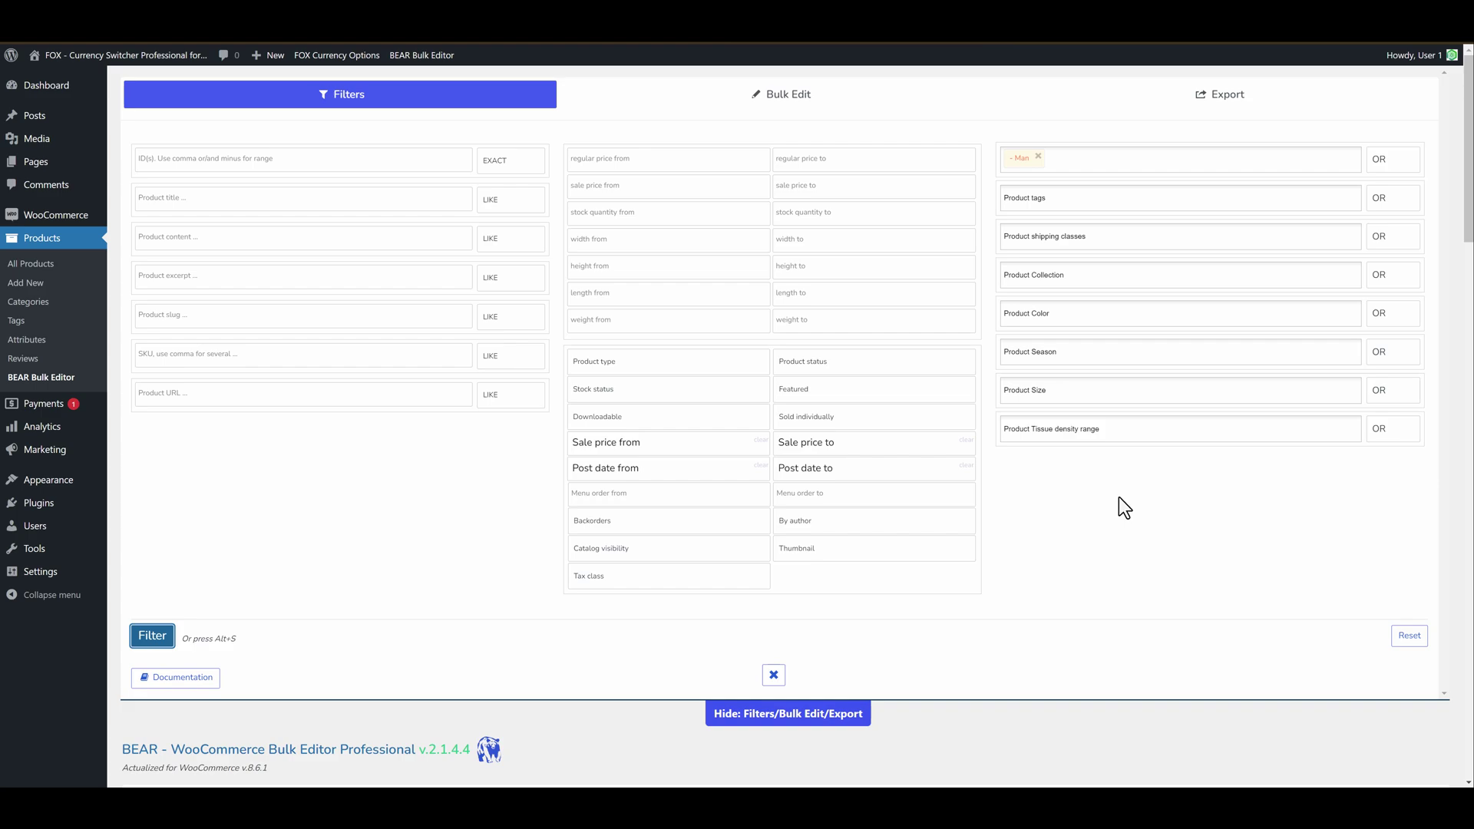
- Open Bulk Edit and read its notes about editing filtered products and resetting the filter
click(761, 100)
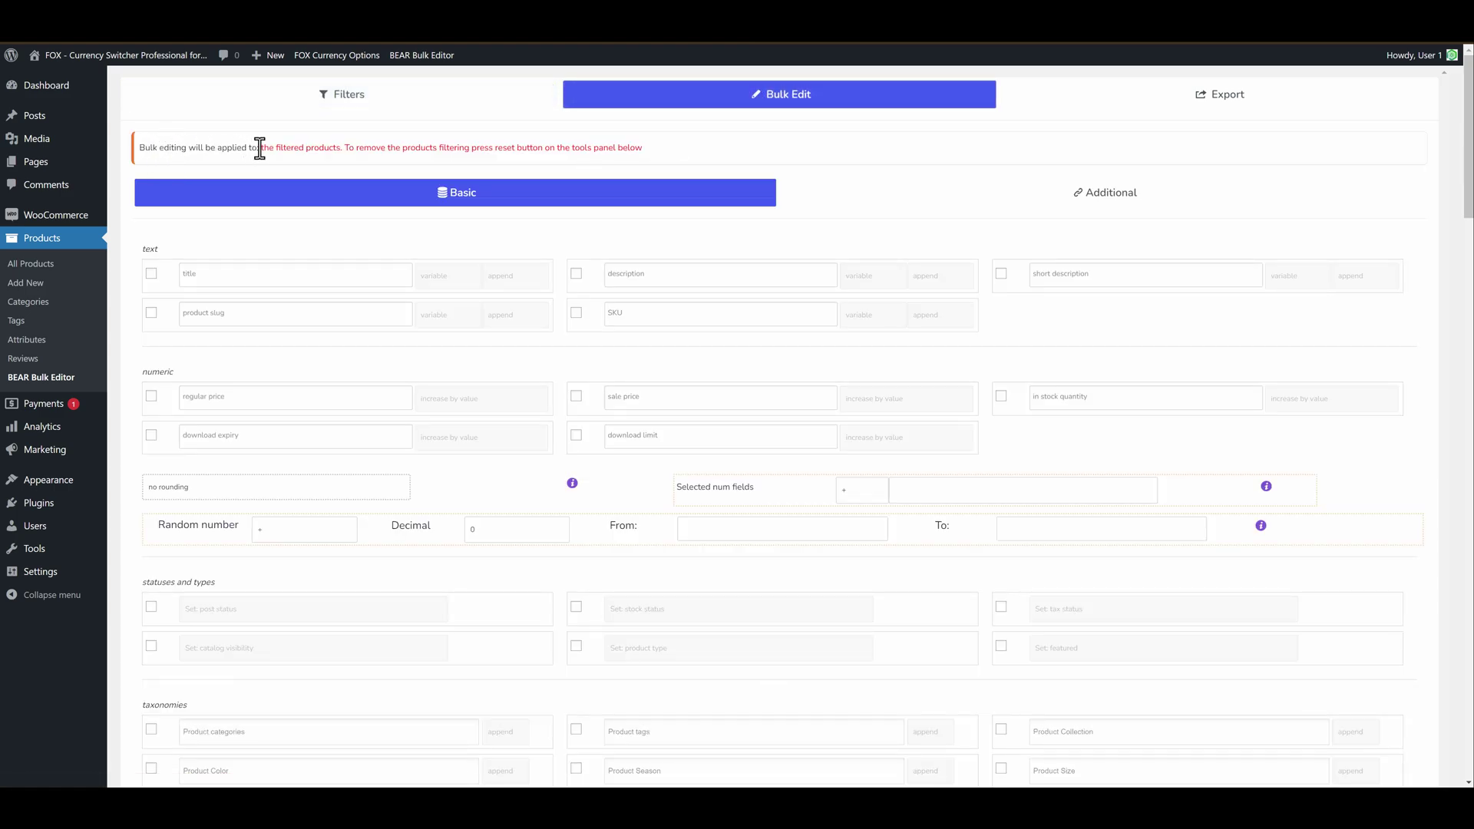
drag(262, 147, 340, 148)
click(379, 147)
drag(502, 147, 671, 148)
scroll(668, 283, down, 10)
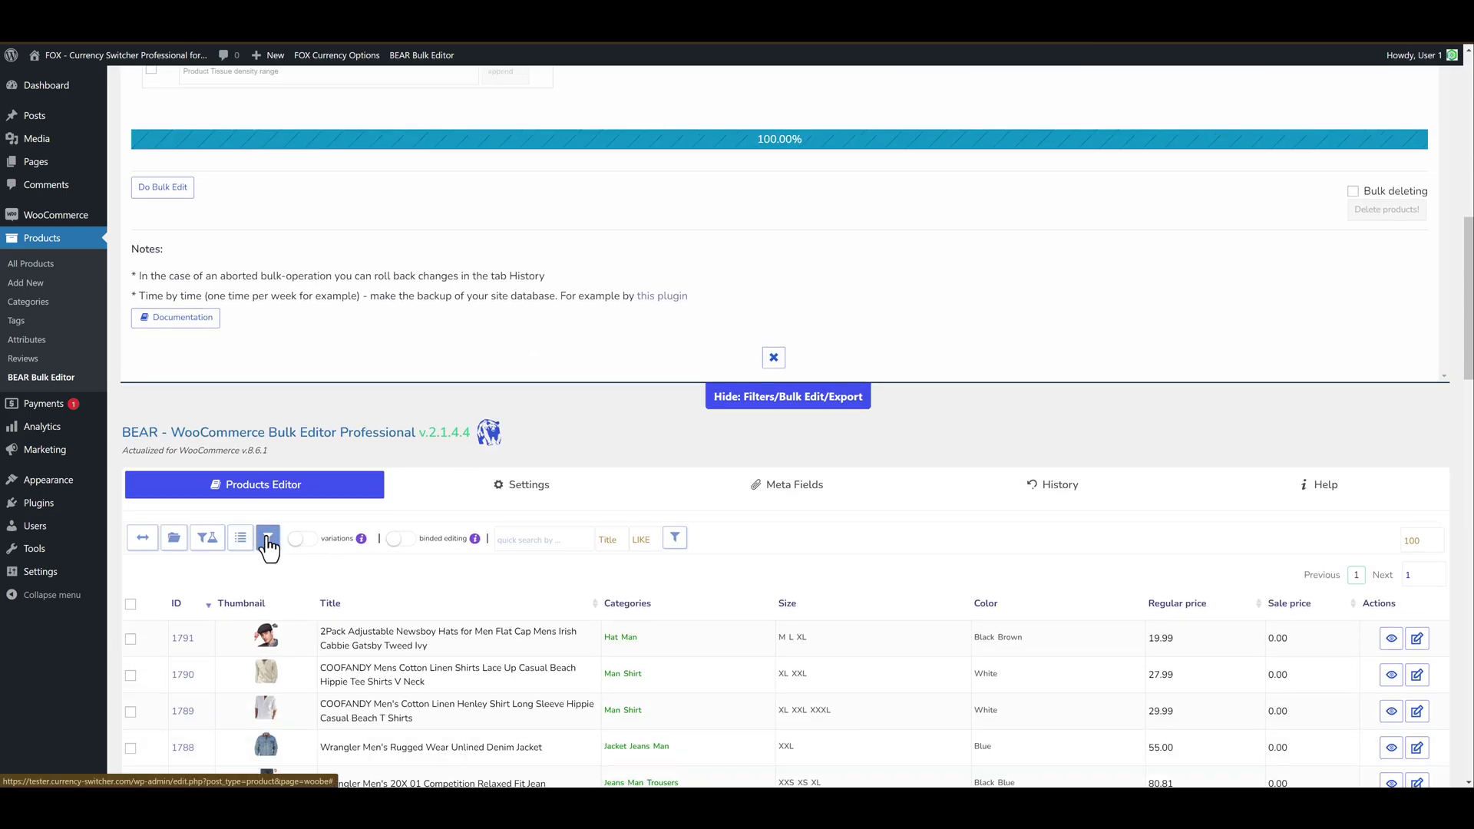
scroll(255, 421, up, 10)
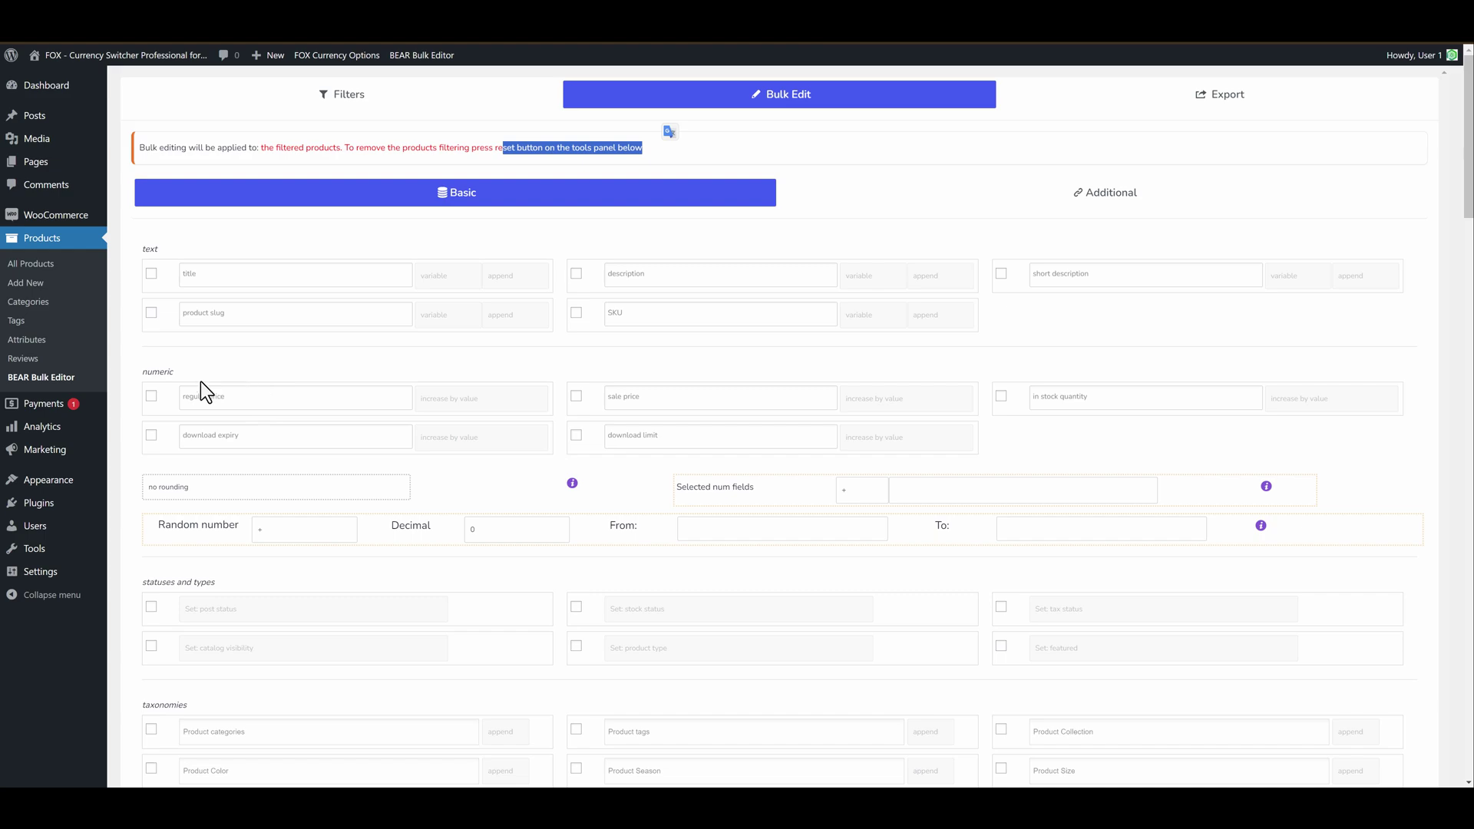
- Bulk increase the filtered Man products' regular price by 20% and confirm the edit
click(152, 396)
click(237, 397)
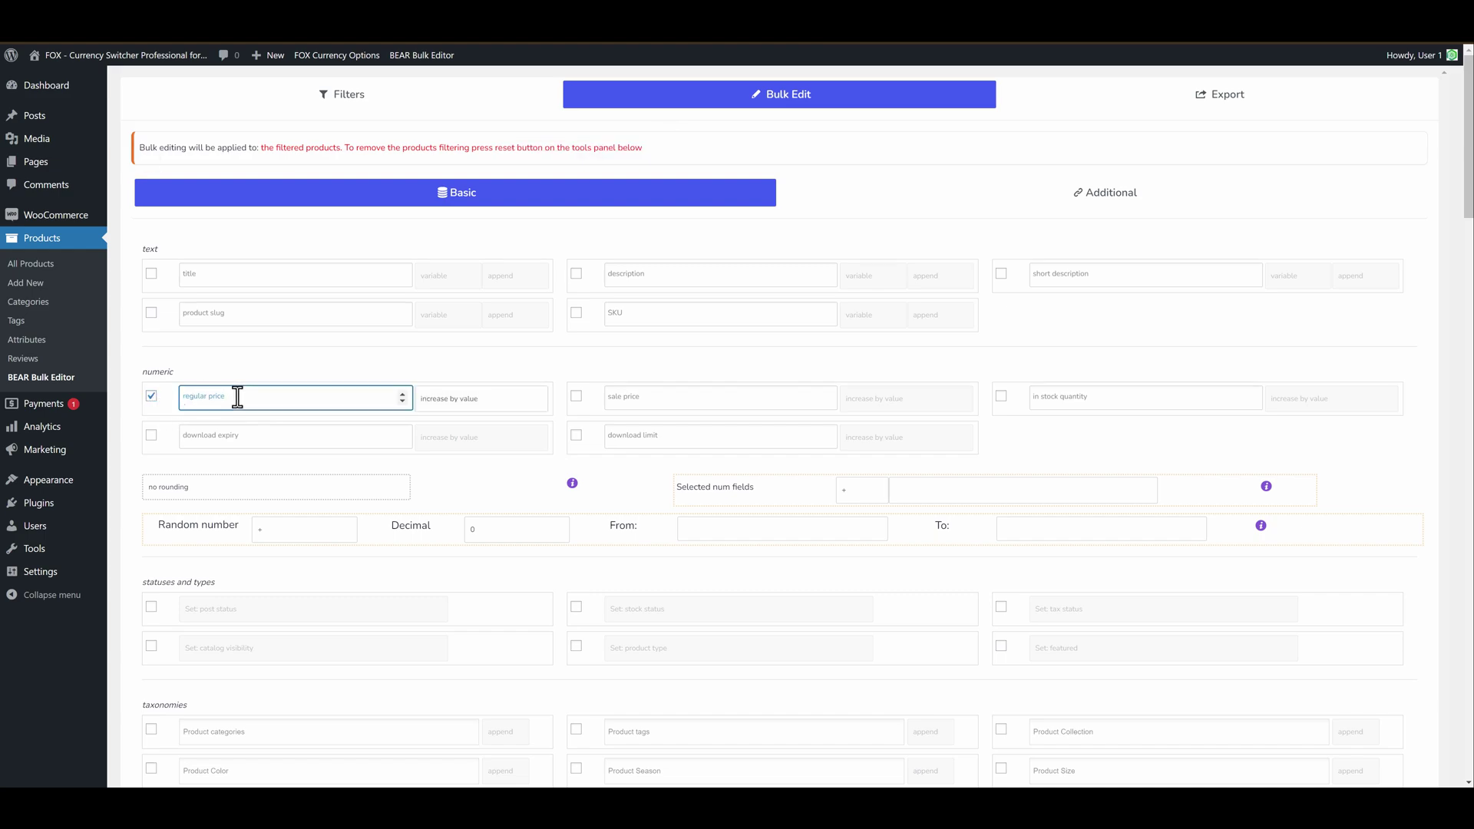
text(20)
click(452, 403)
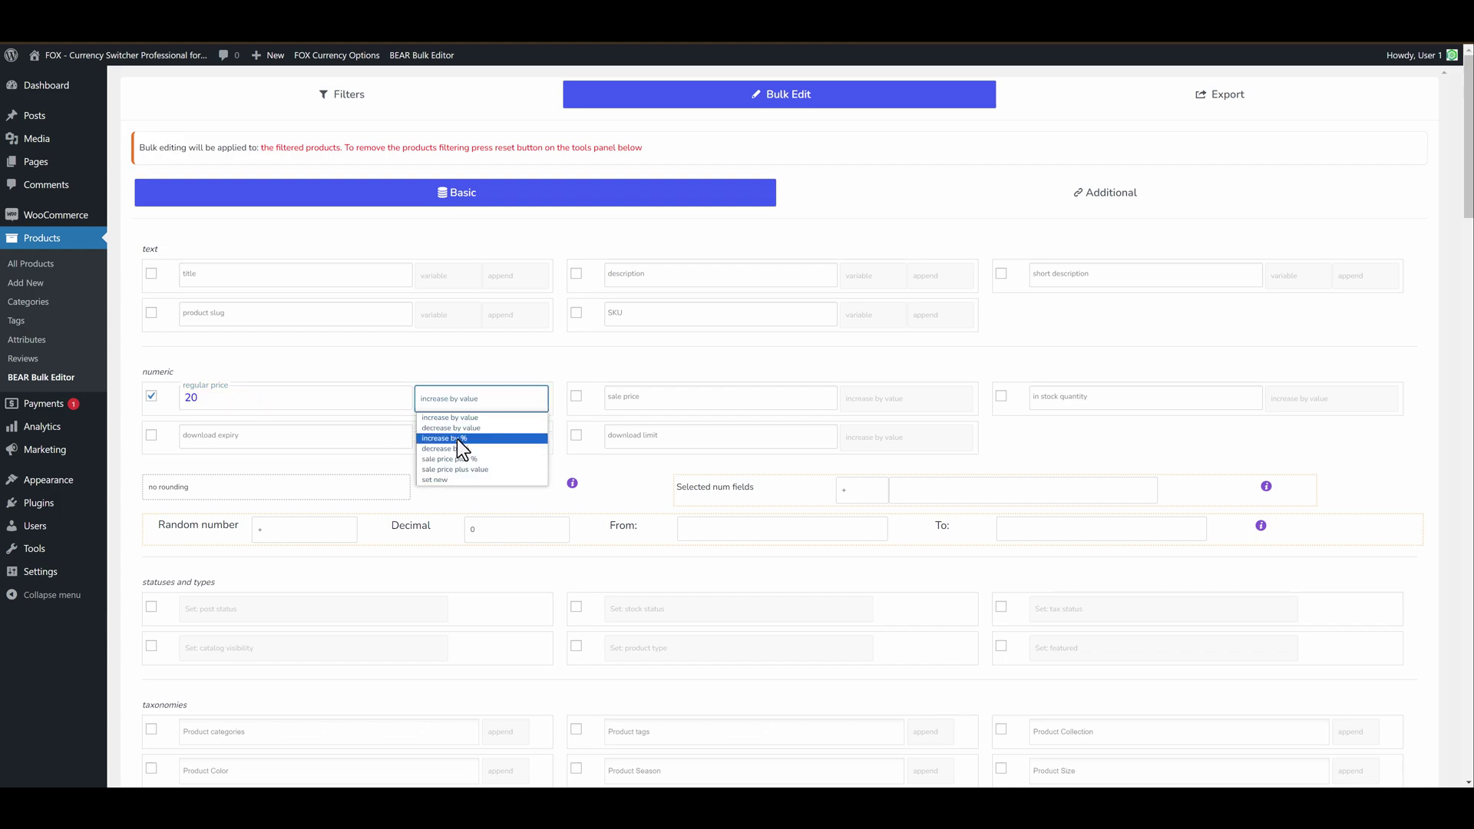
click(458, 439)
scroll(395, 494, down, 5)
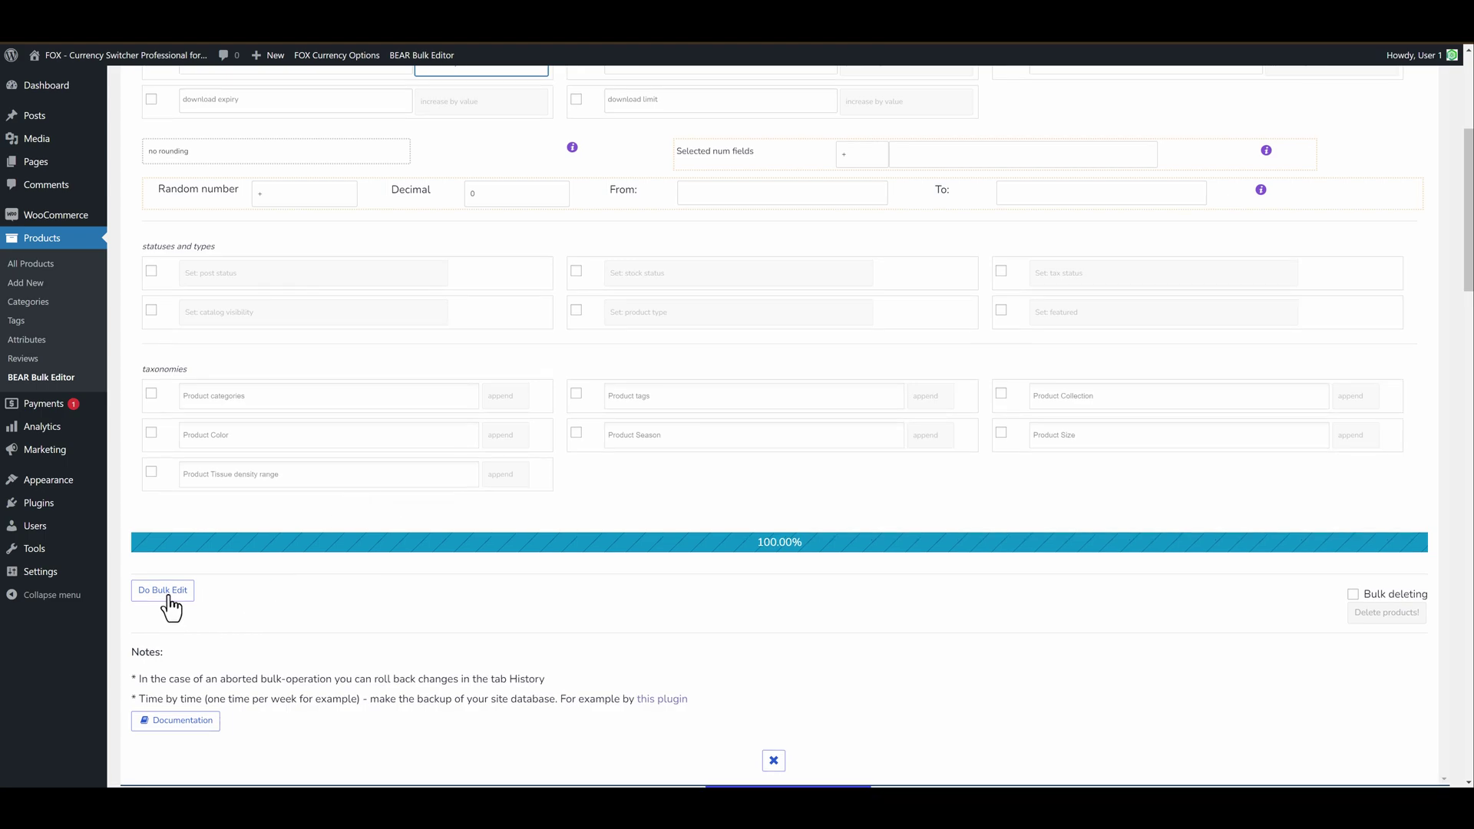
click(165, 593)
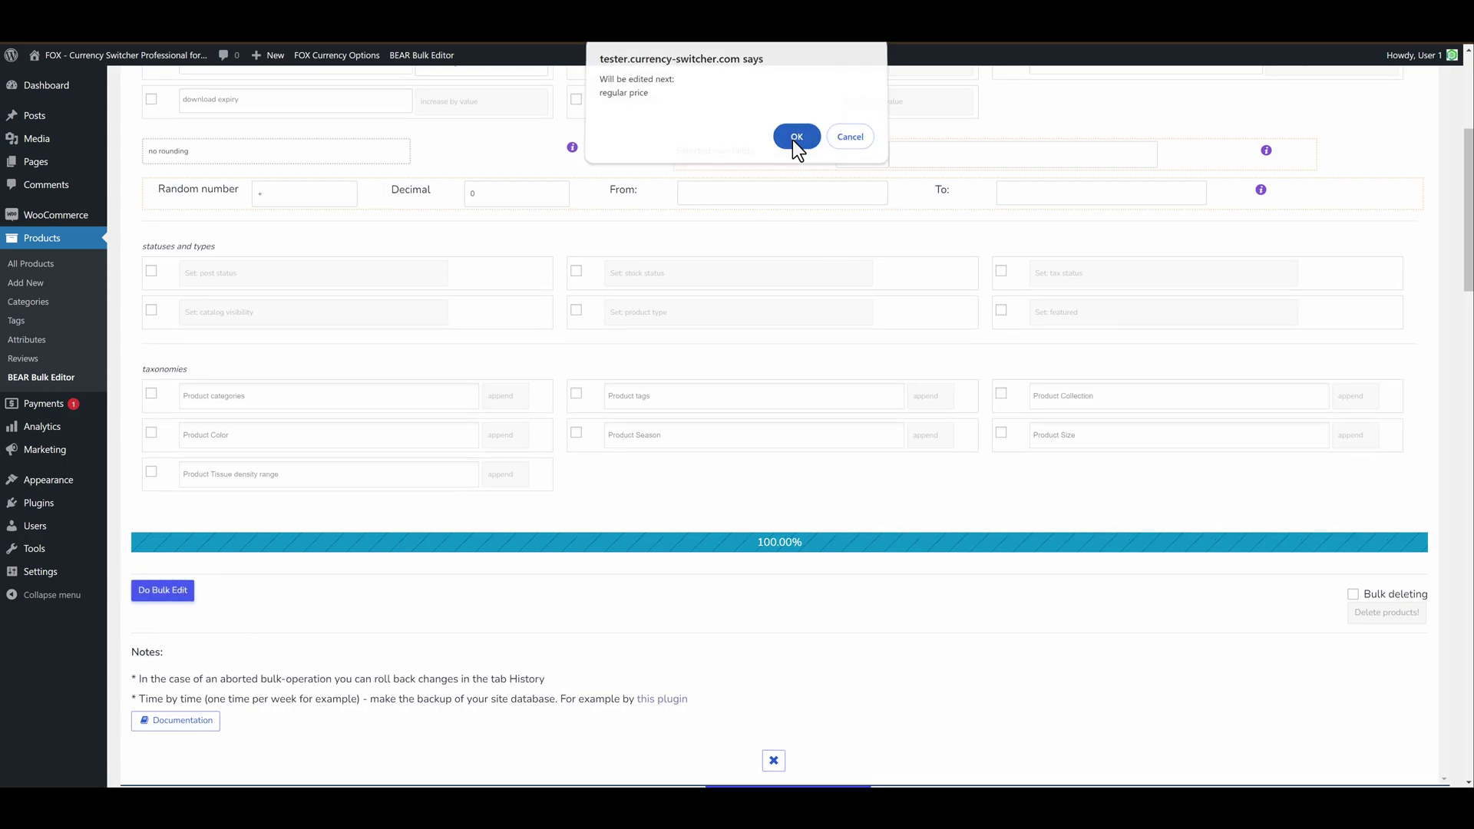
click(796, 137)
scroll(922, 484, down, 8)
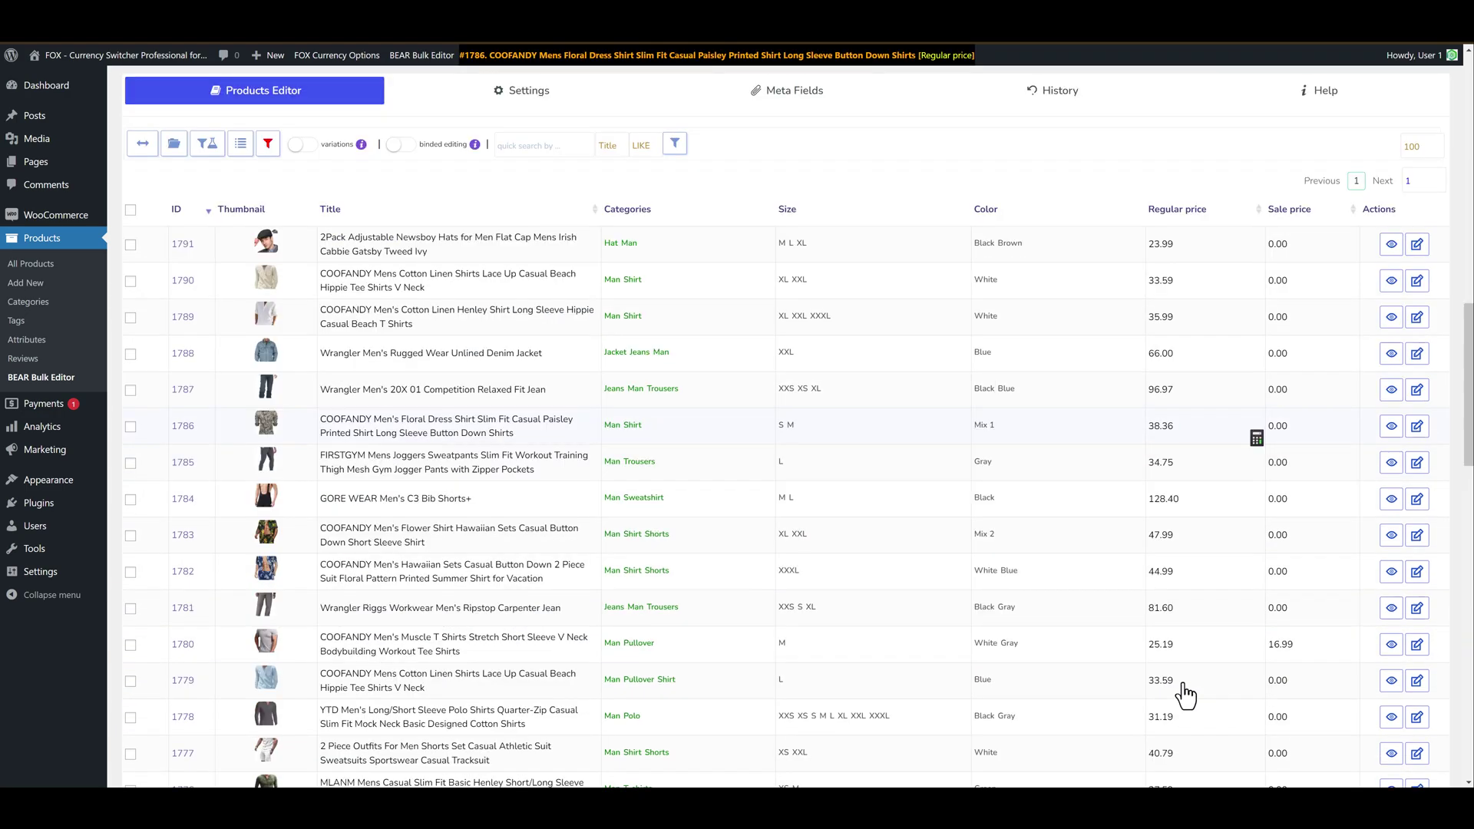
scroll(1170, 679, up, 6)
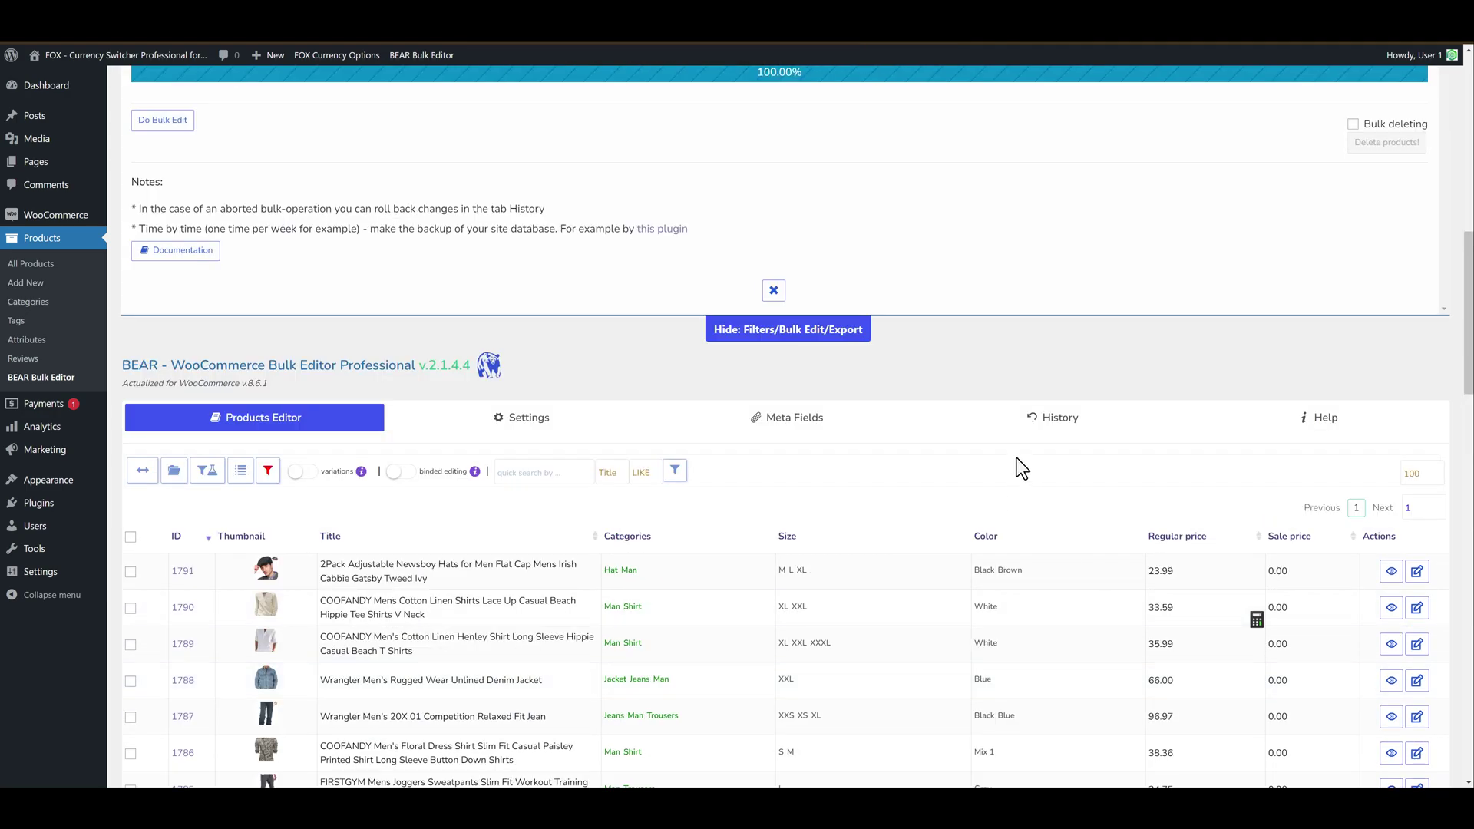
click(1064, 426)
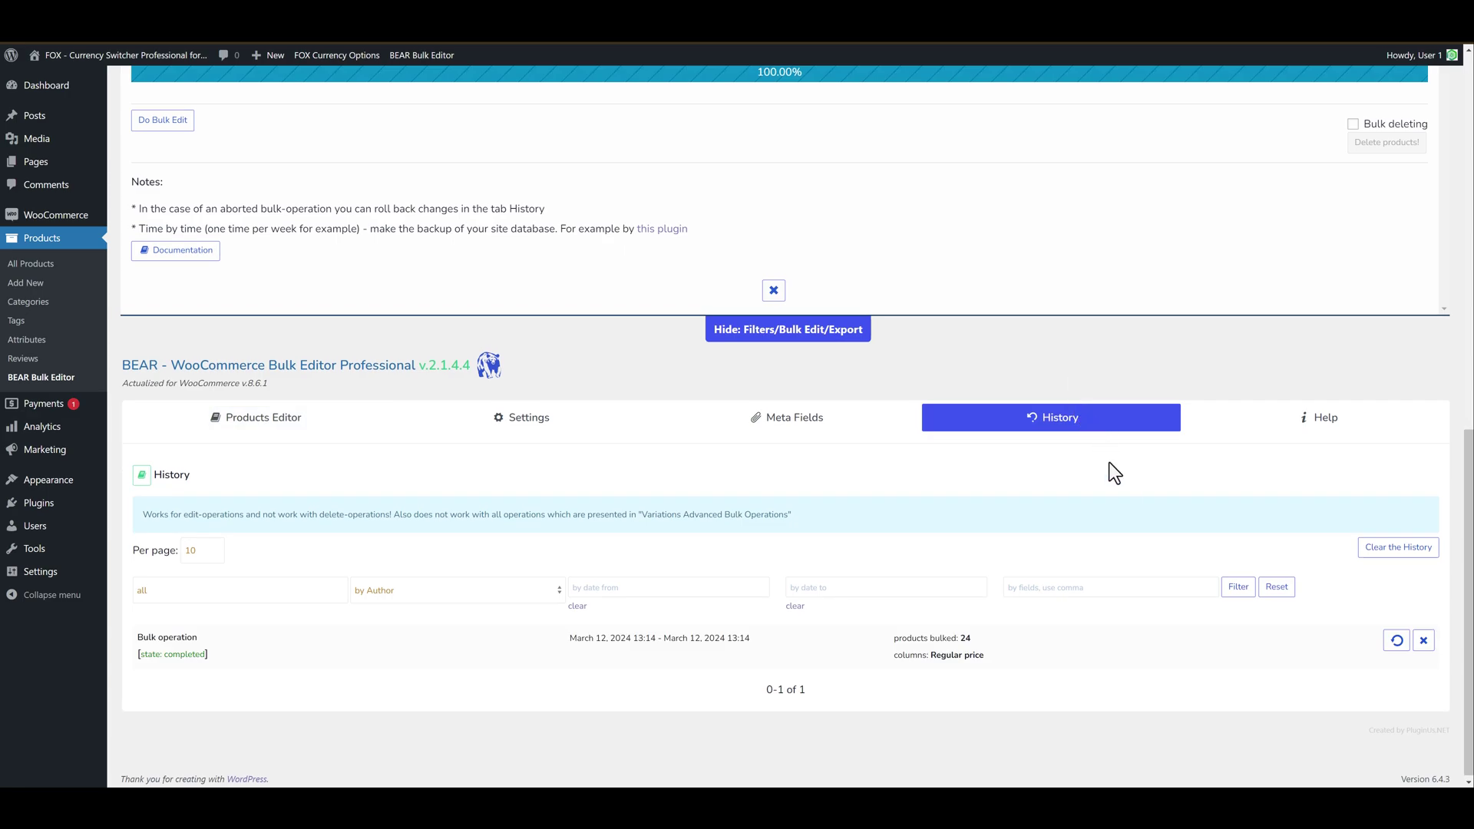
click(1396, 642)
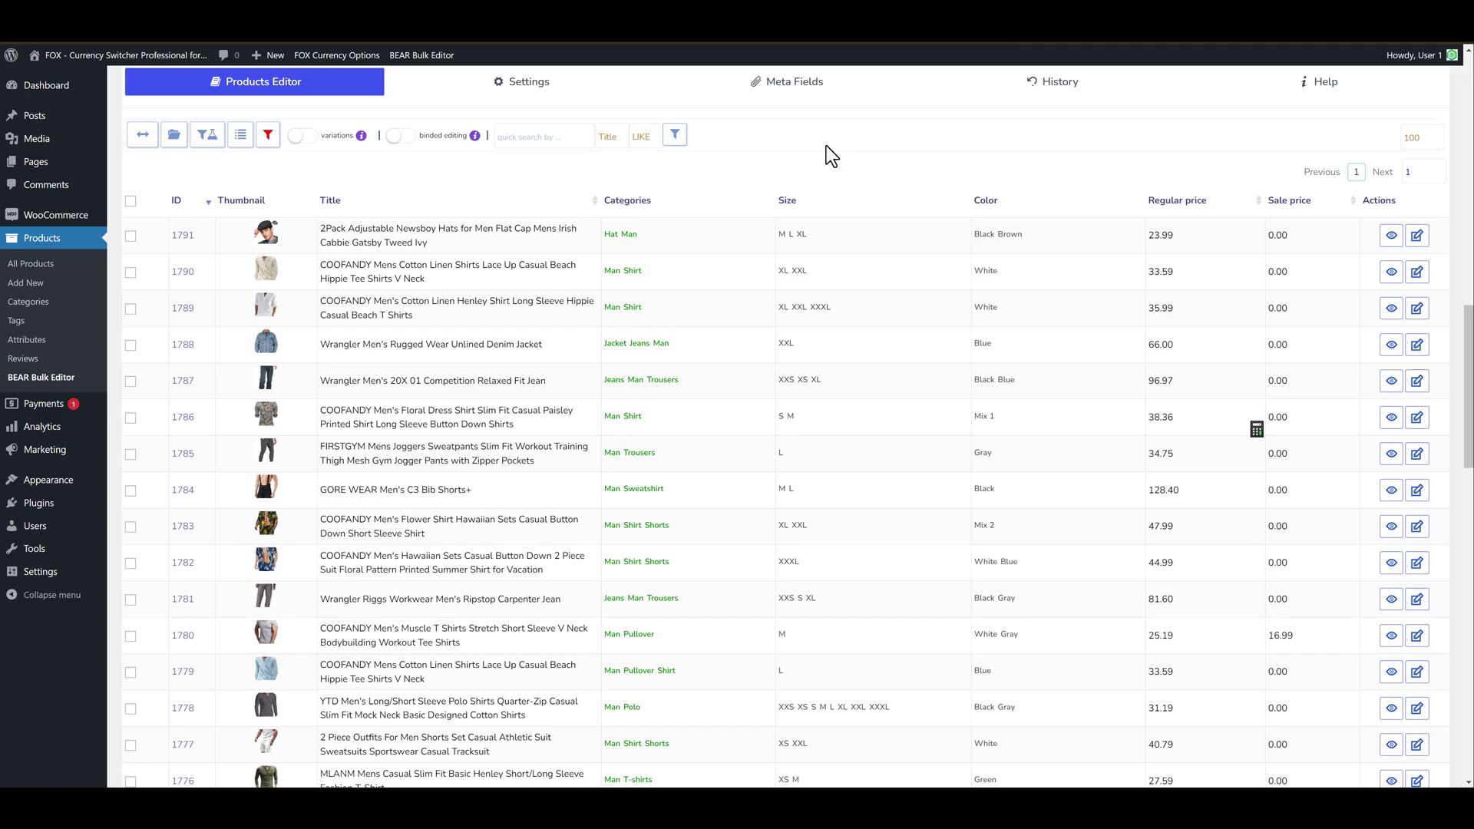
- Enter sale prices 12, 15 and 30 for products 1791, 1790 and 1789
click(1279, 238)
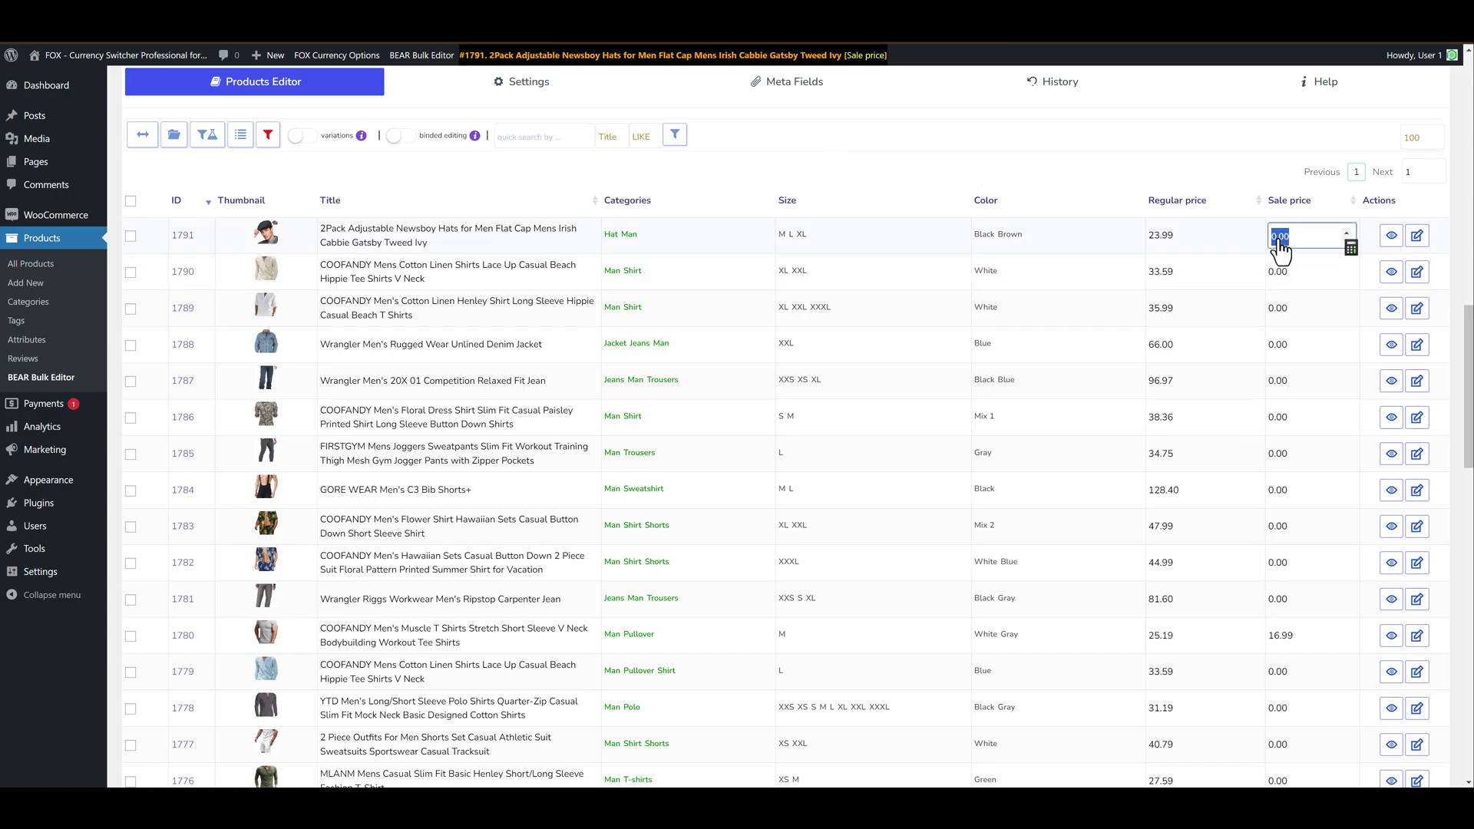
text(12)
key(Return)
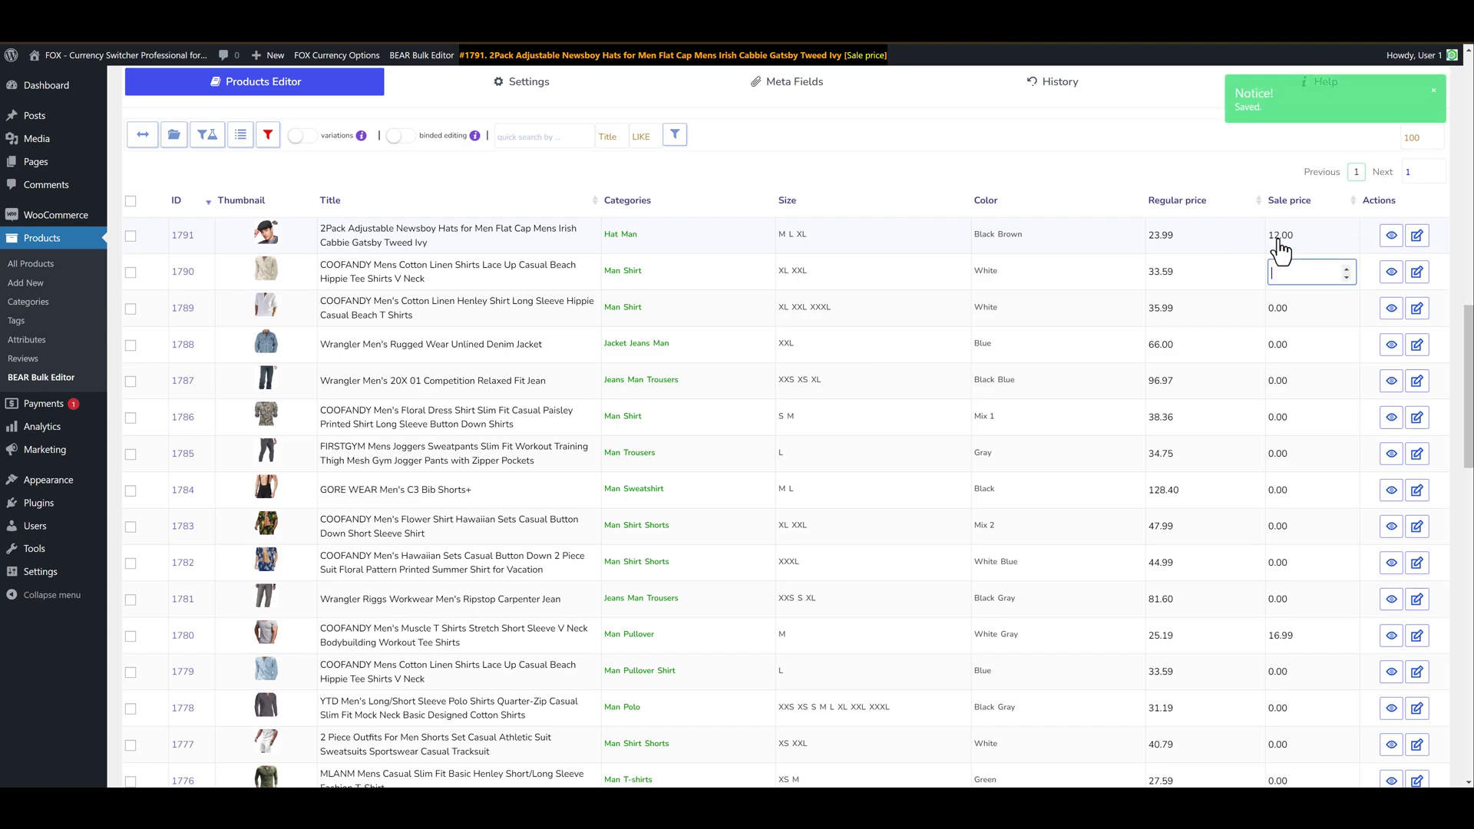
text(15)
key(Return)
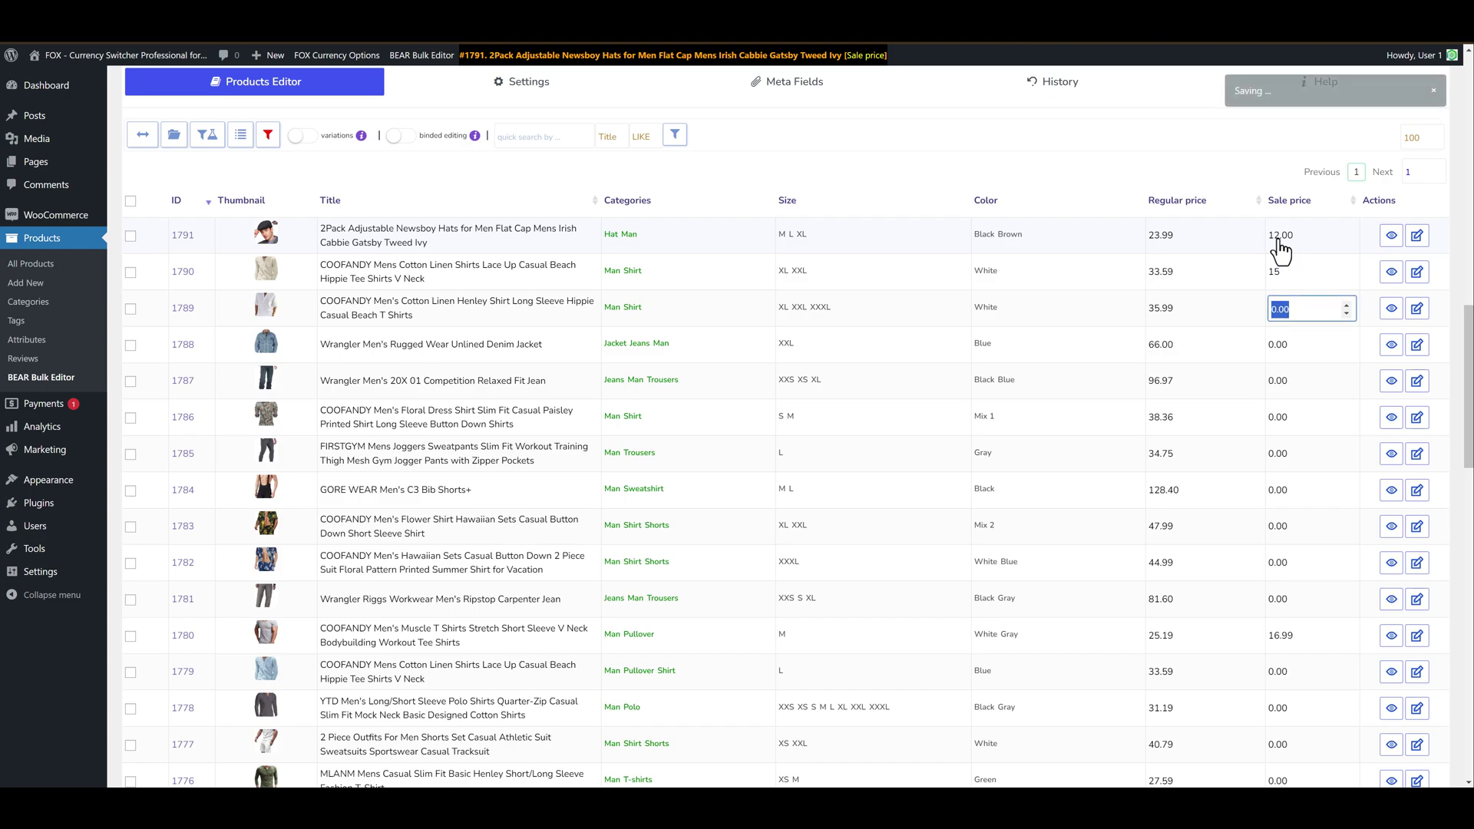
text(30)
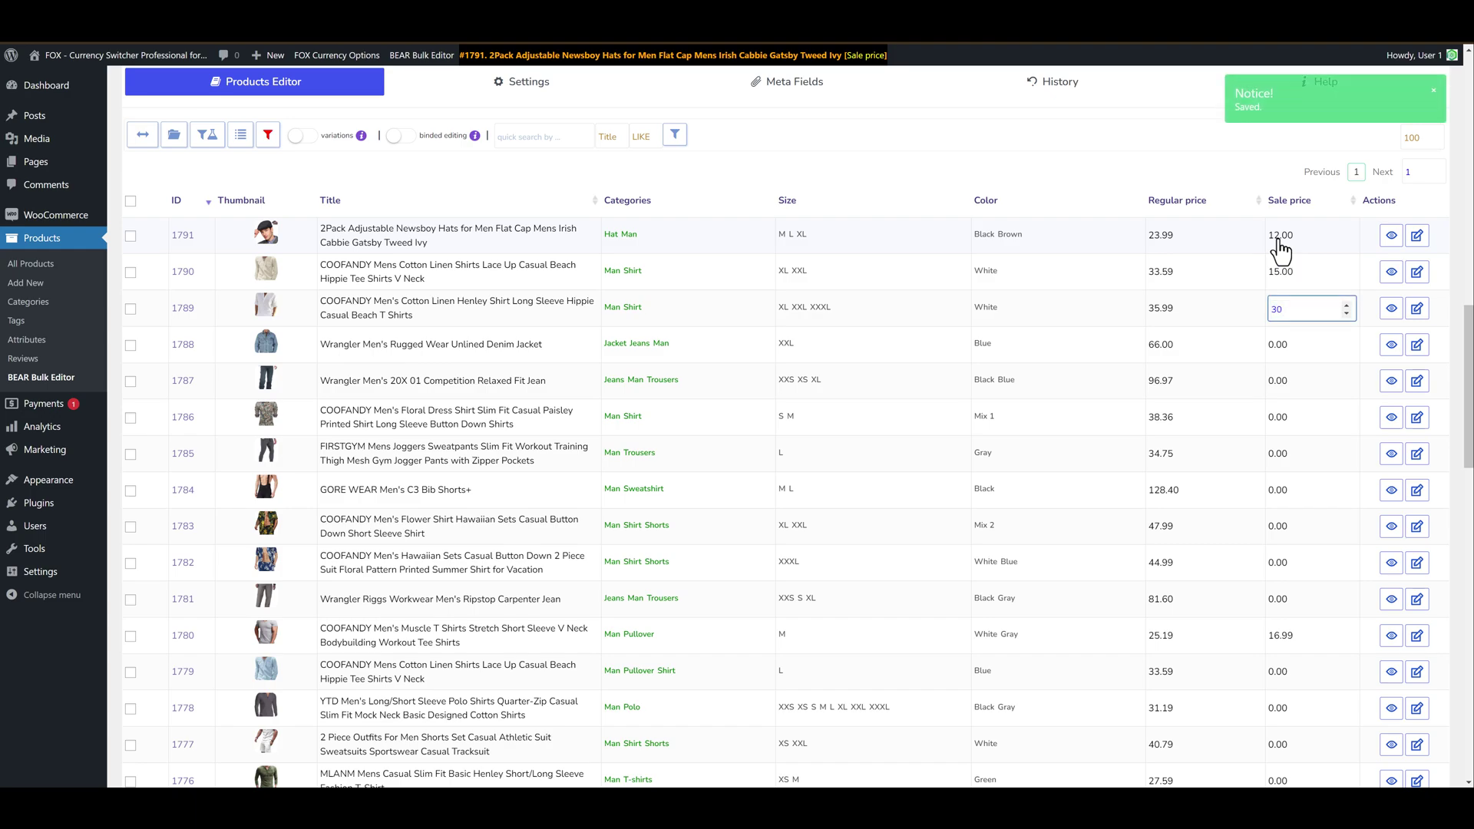
key(Return)
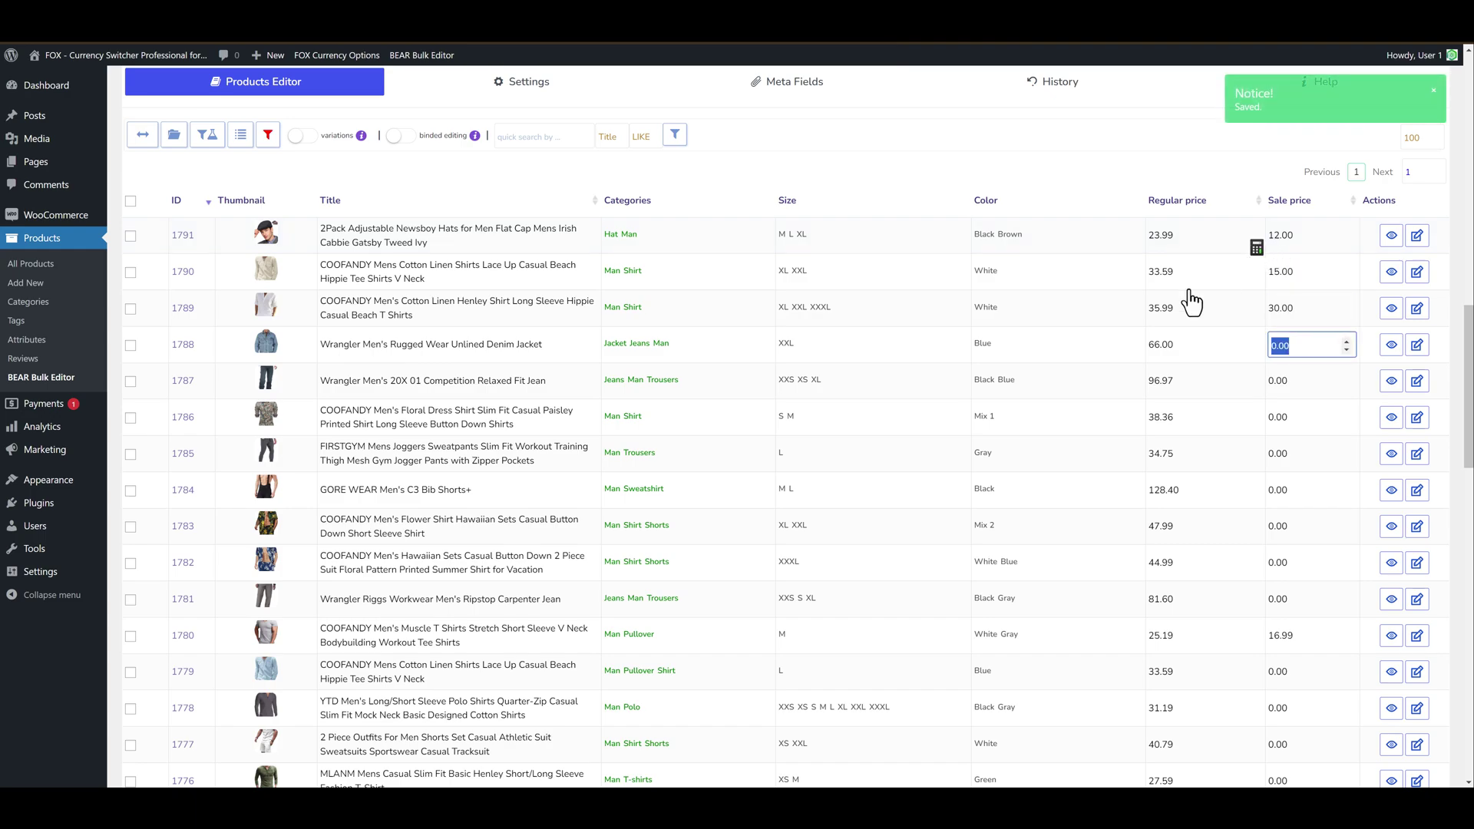